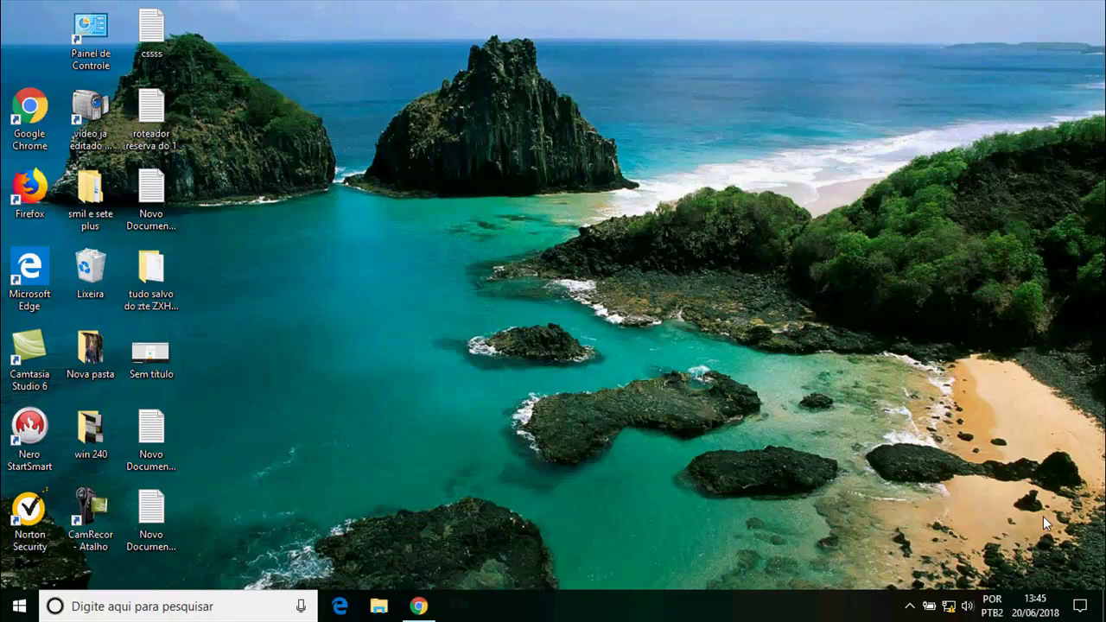
- Restart Google Chrome, load the router page at 192.168.1.1, and close the extra network connection tab
click(428, 611)
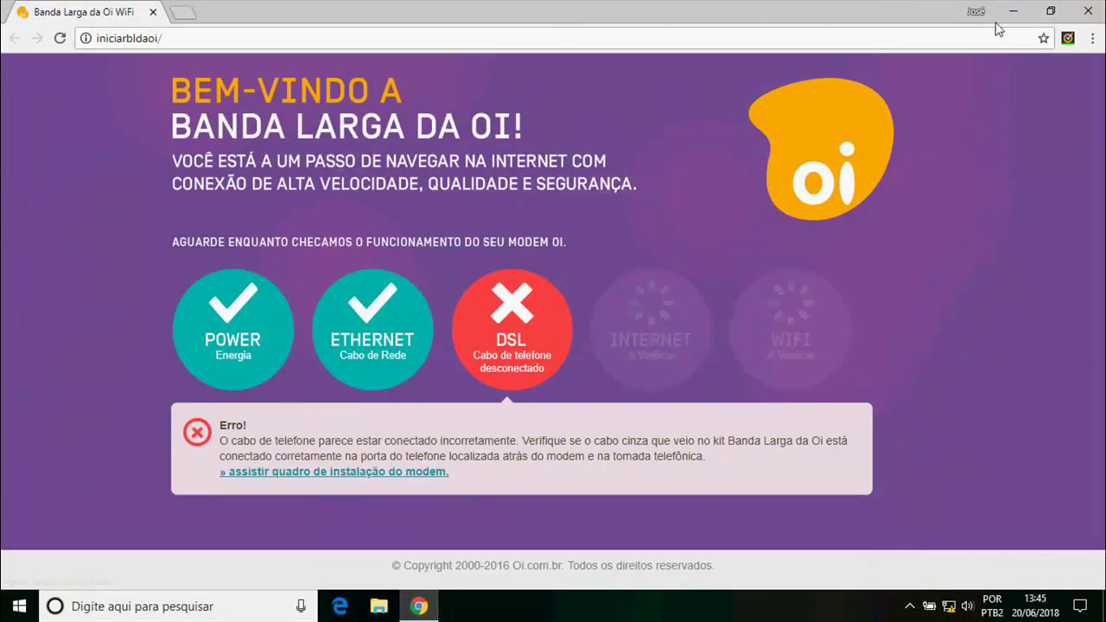
click(1088, 12)
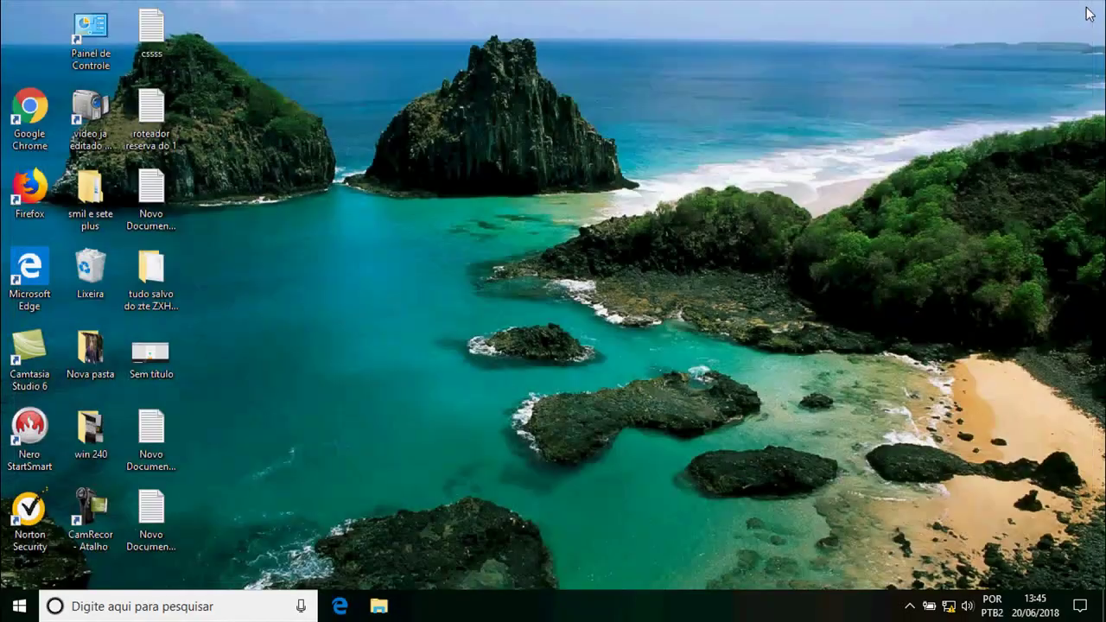
double_click(33, 102)
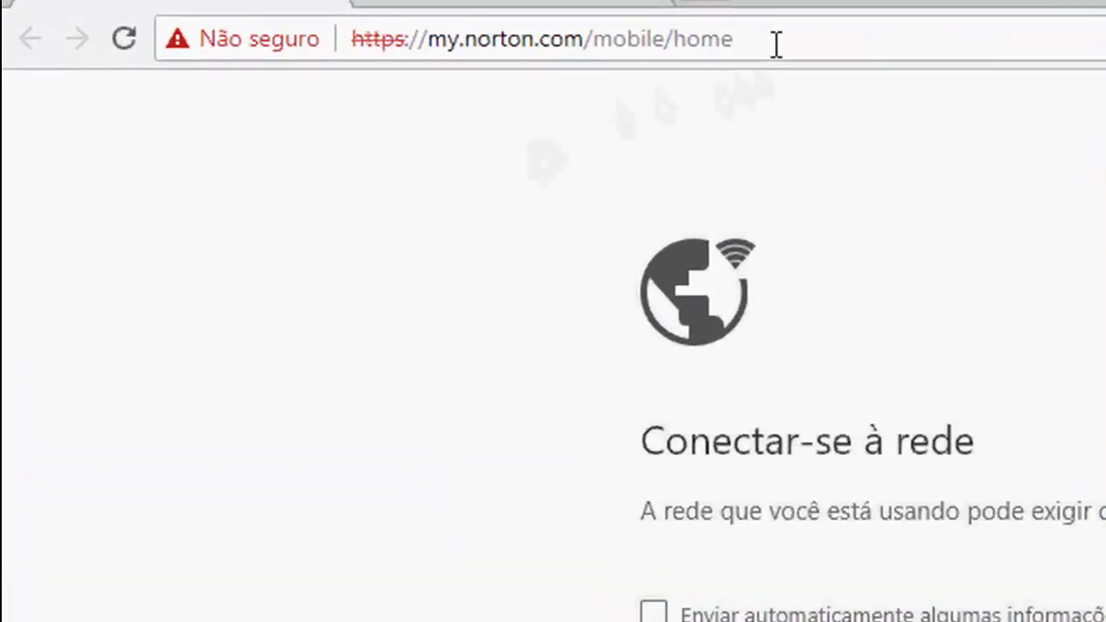
click(687, 44)
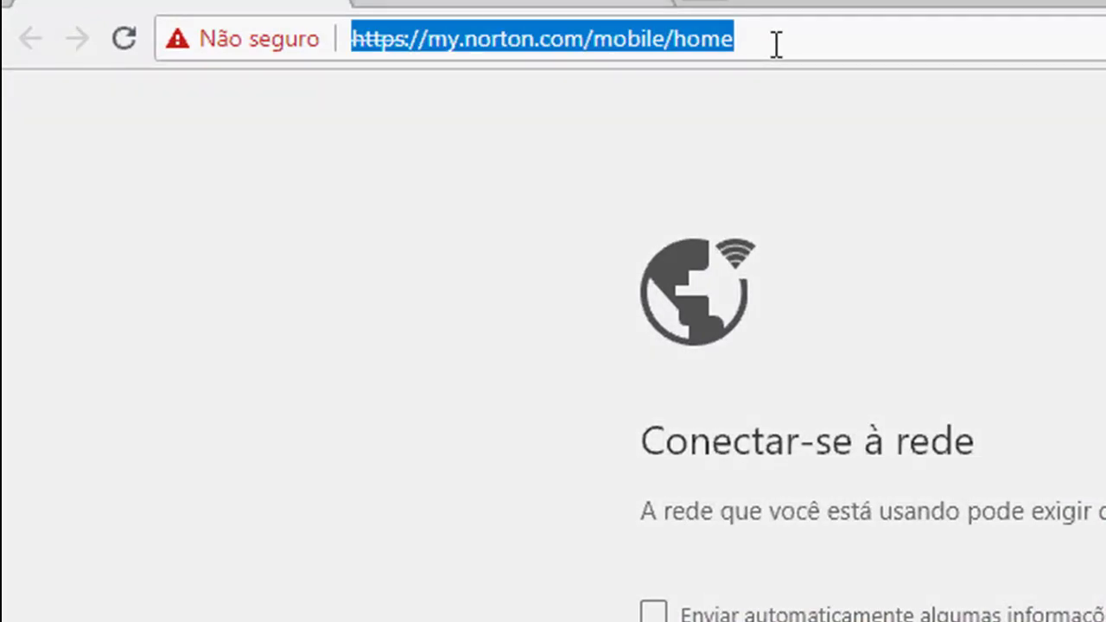
text(1)
key(Return)
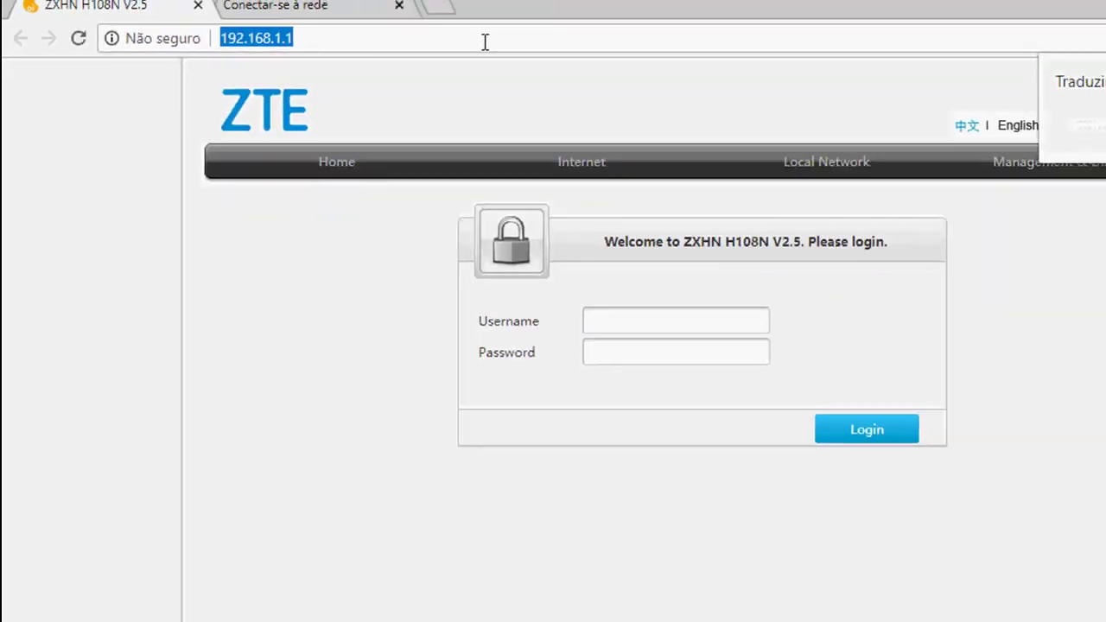
click(309, 14)
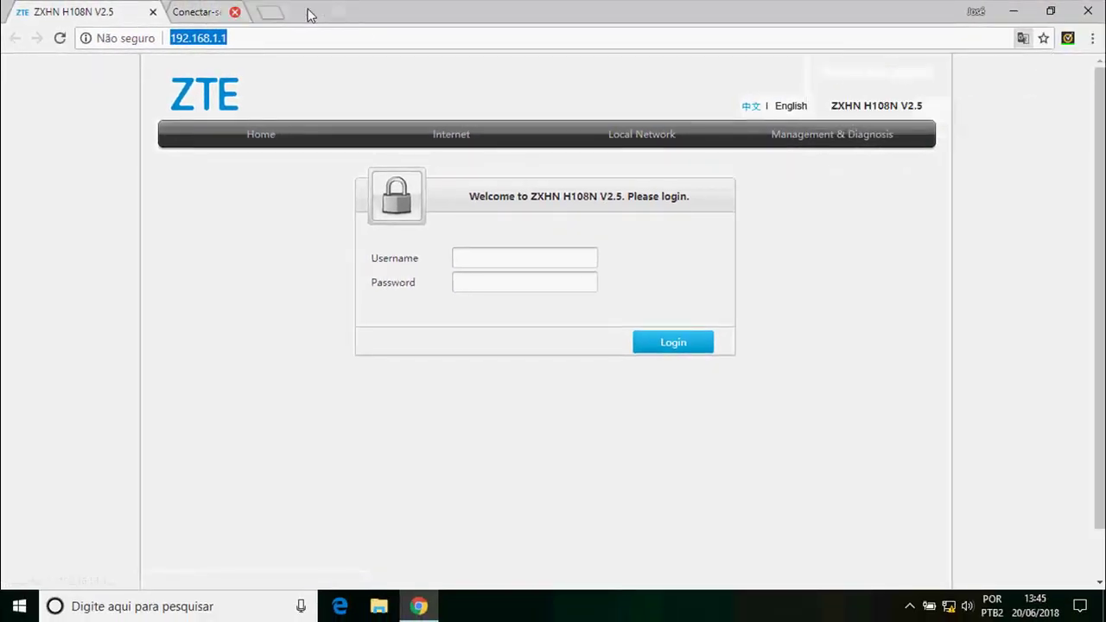
- Enter admin as the username on the router login page
click(479, 253)
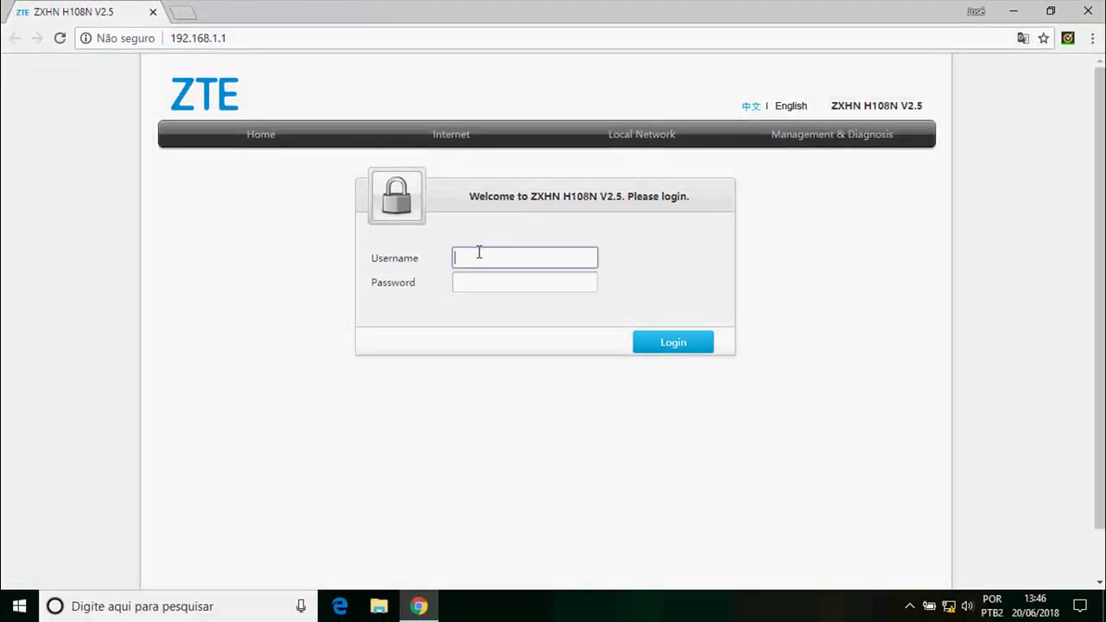
text(admin)
click(476, 286)
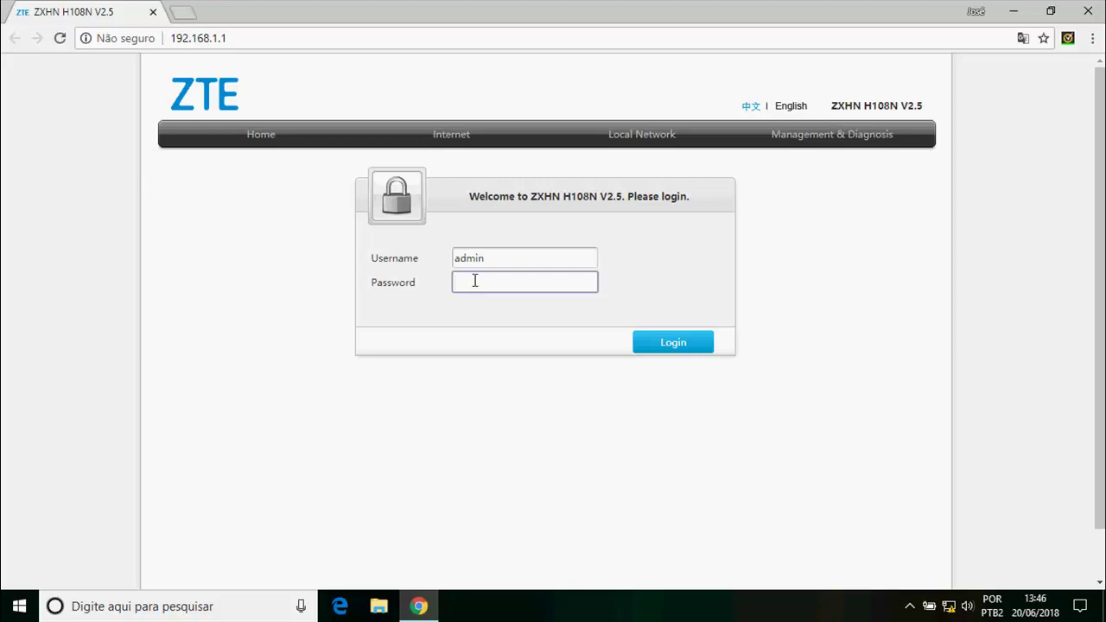
right_click(475, 281)
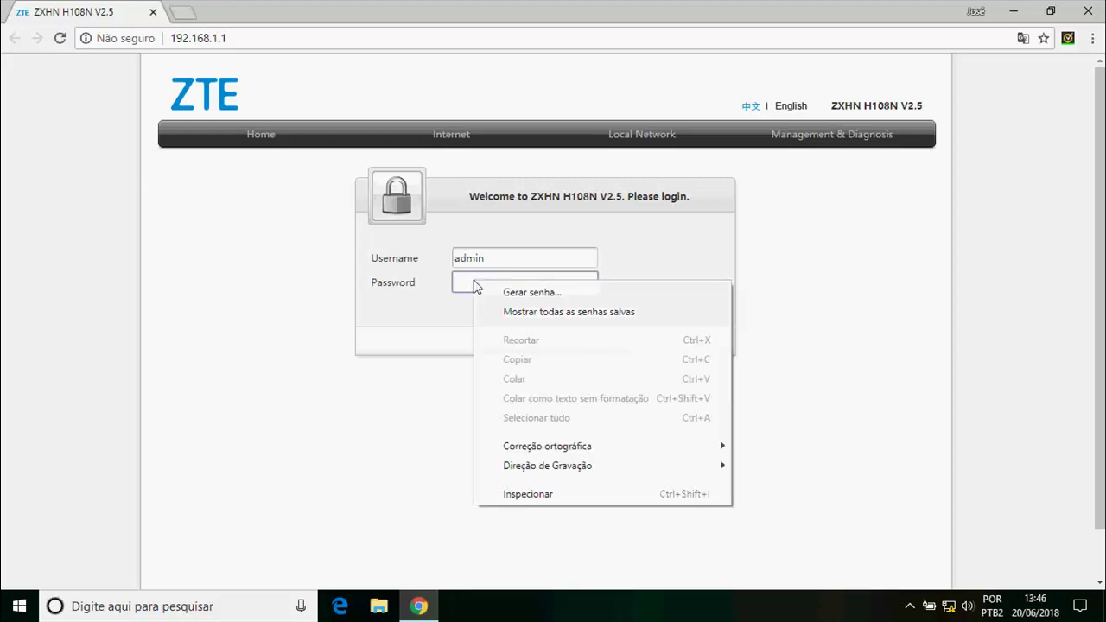
click(391, 423)
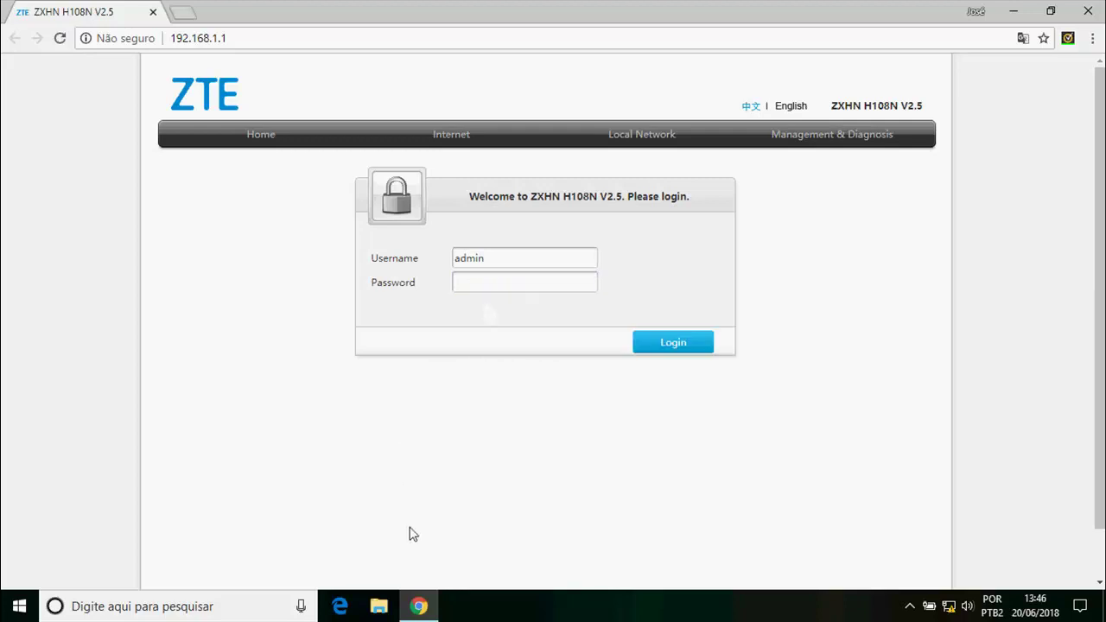
- Open the text document on the desktop that holds the router password and copy its whole line, including the leading space
click(421, 610)
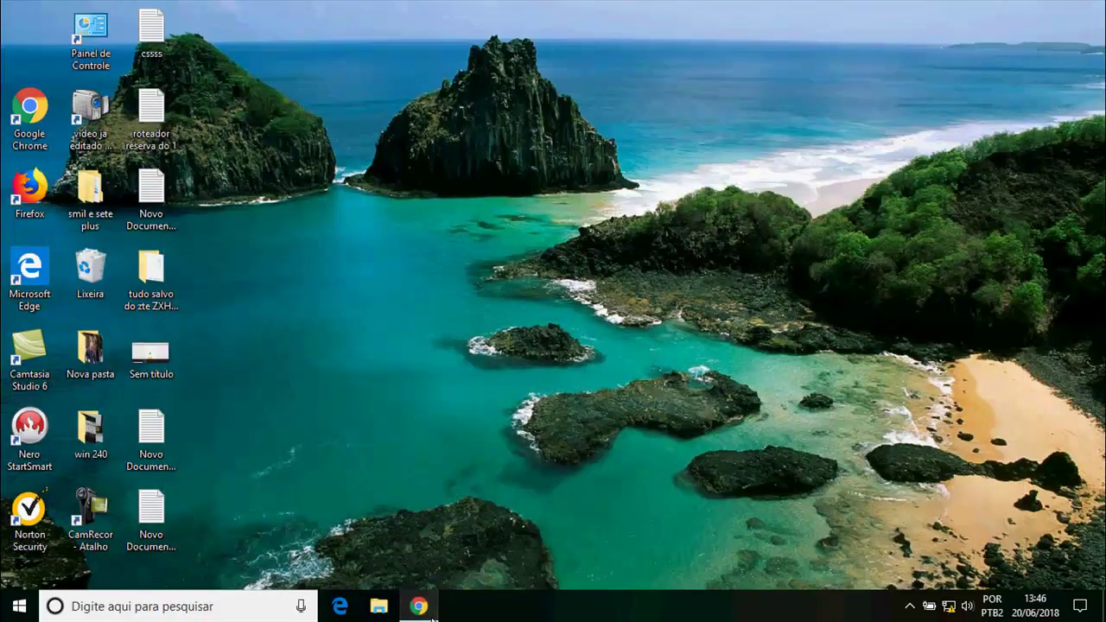
click(173, 509)
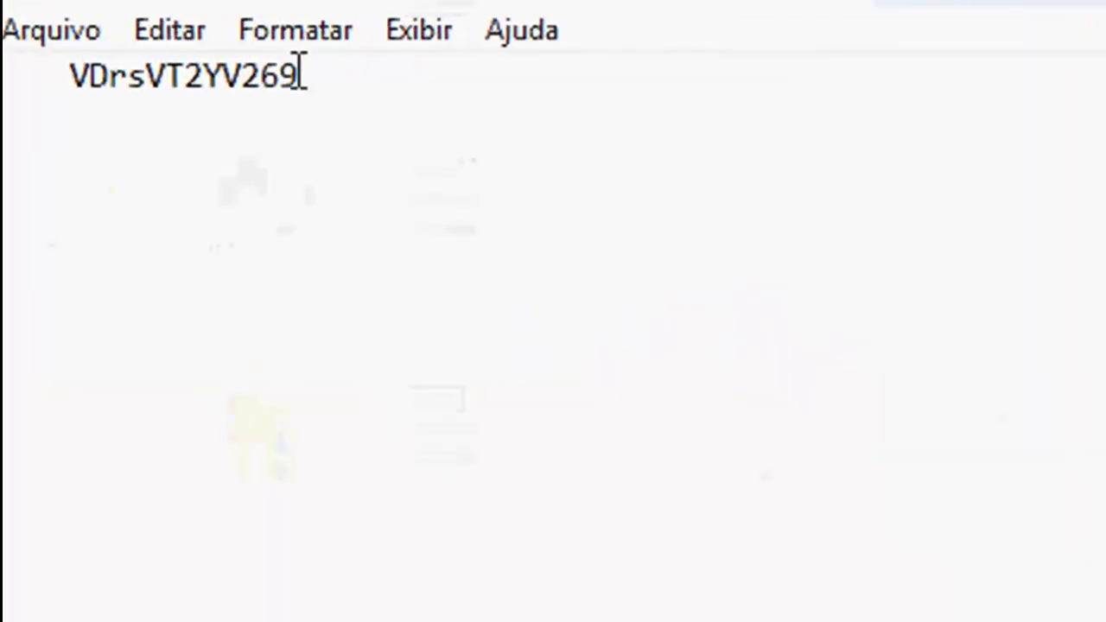
drag(304, 76, 68, 102)
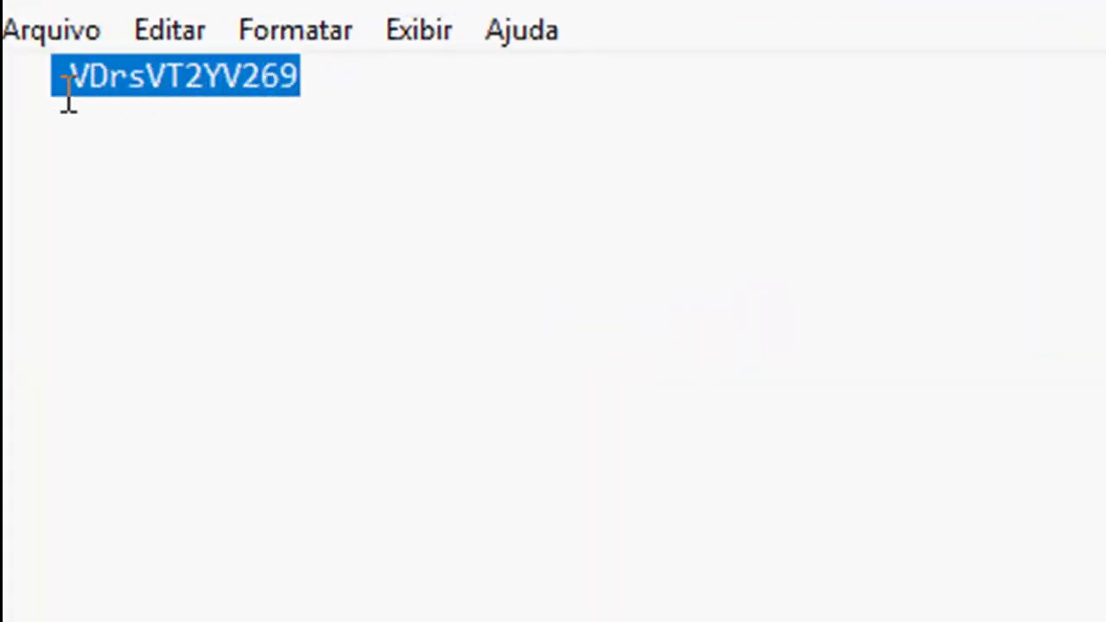
right_click(146, 76)
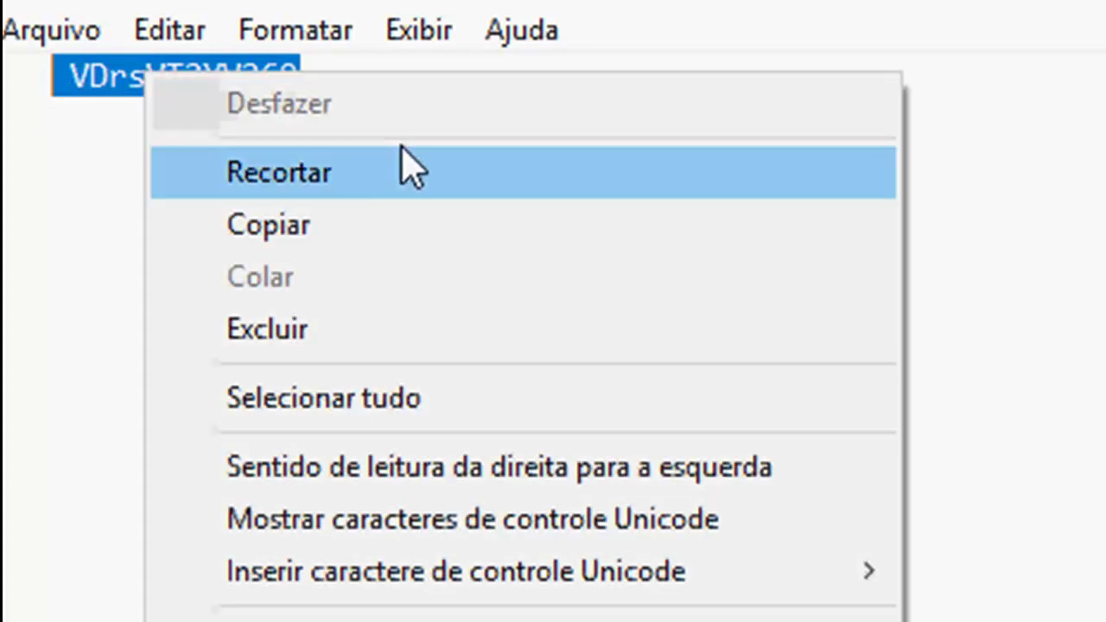
click(372, 232)
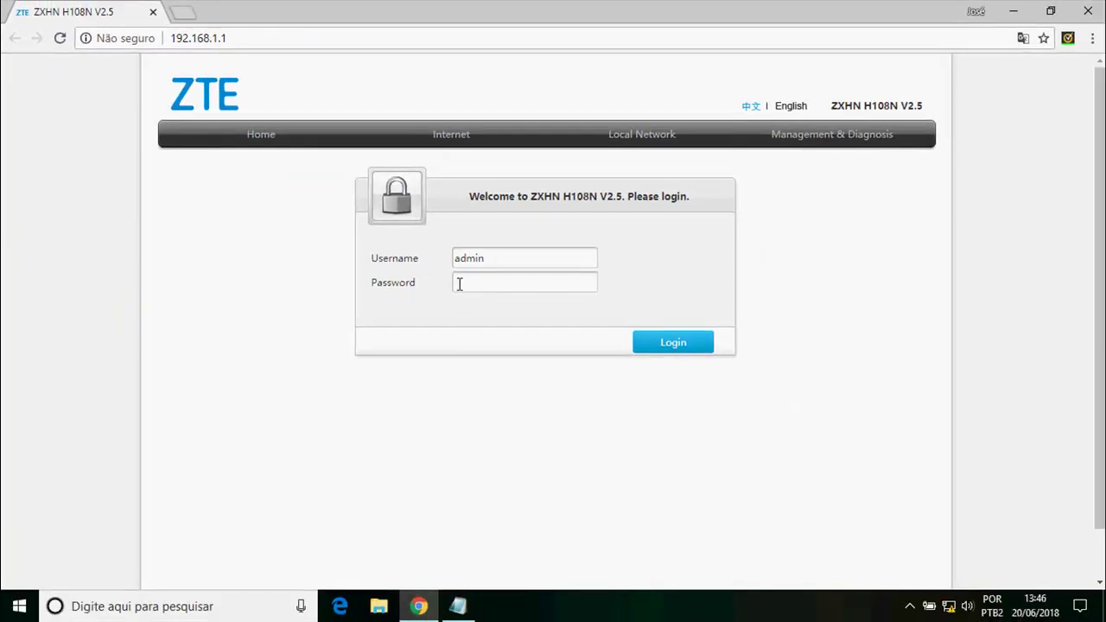
- Try to log in to the router with the copied text pasted as the account password
click(459, 284)
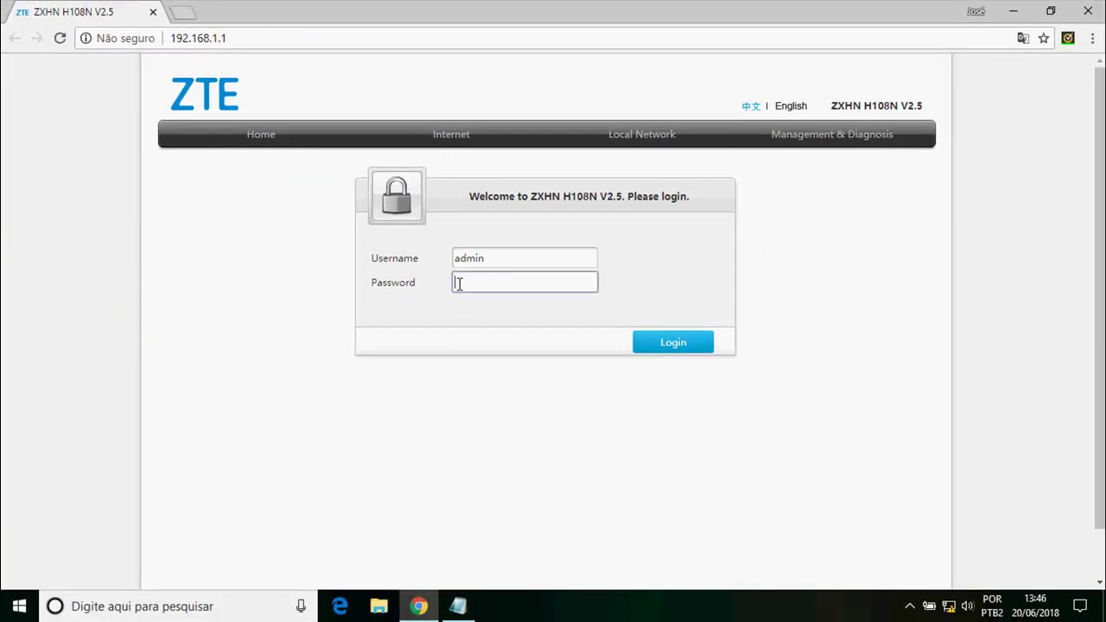
right_click(459, 284)
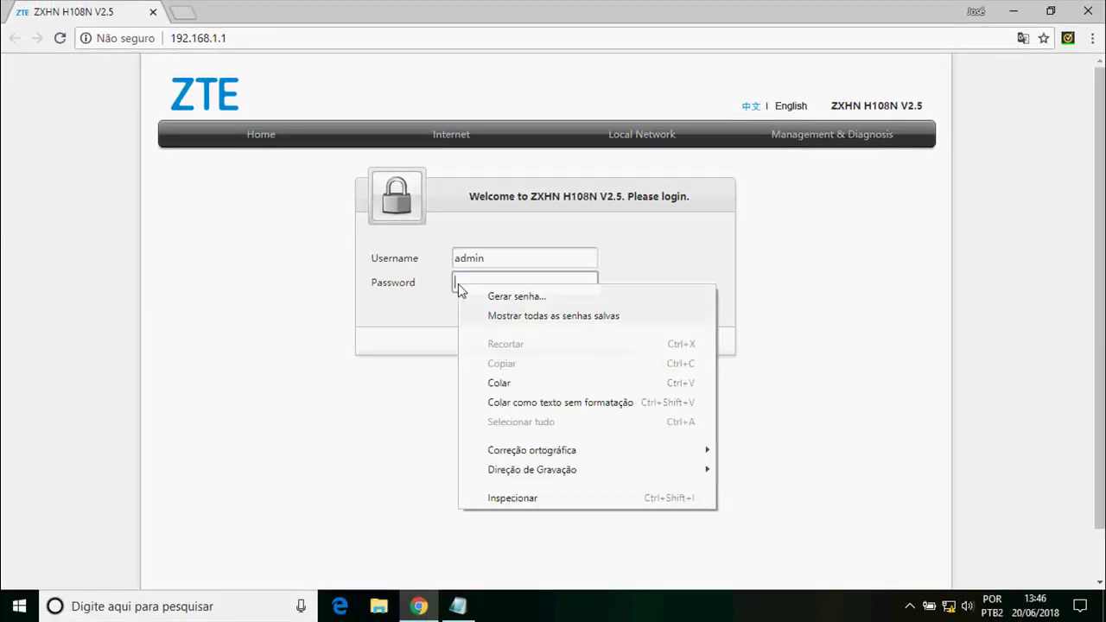
click(500, 383)
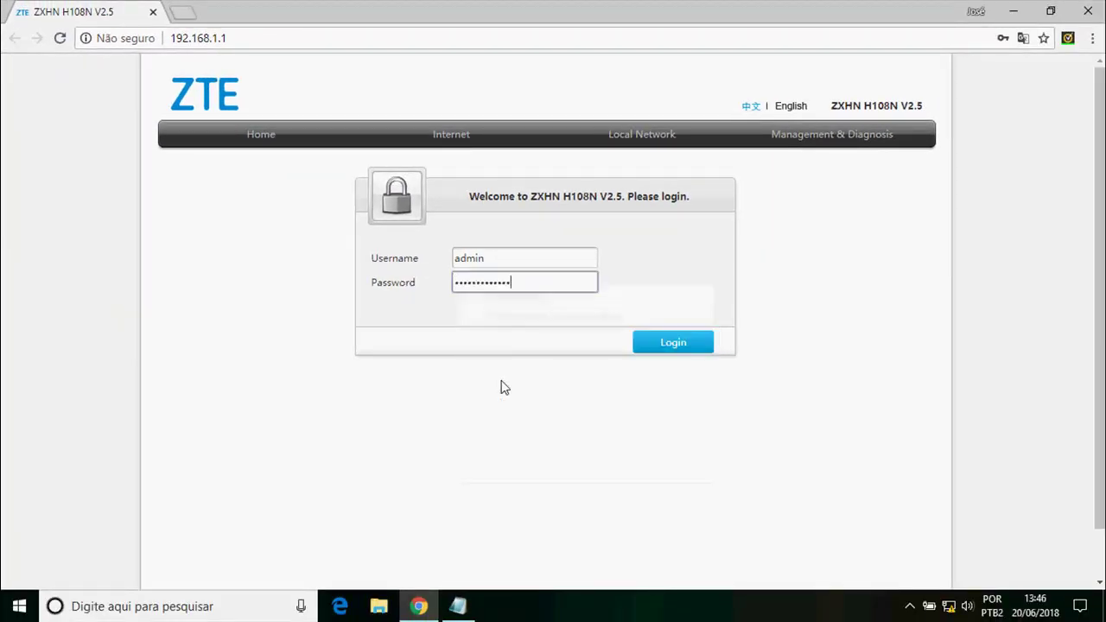
click(610, 313)
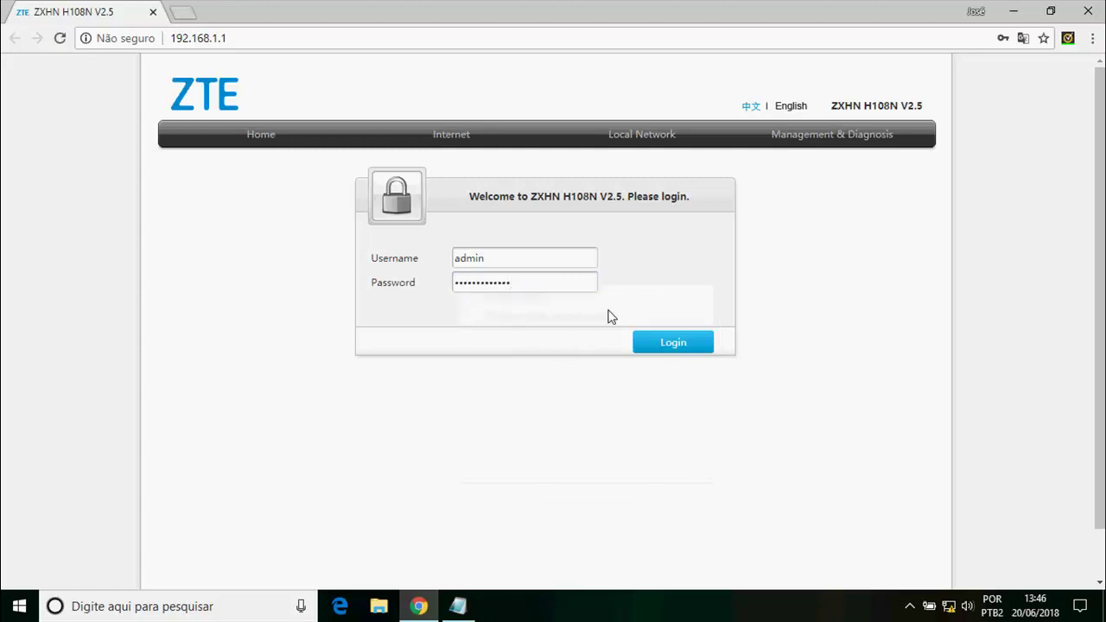
click(675, 344)
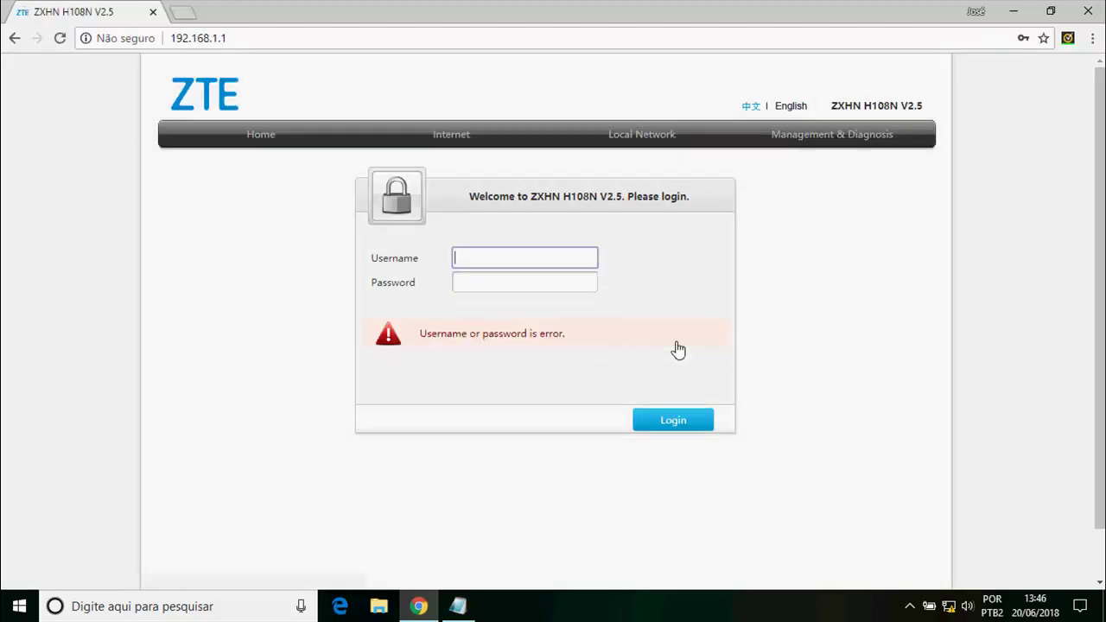
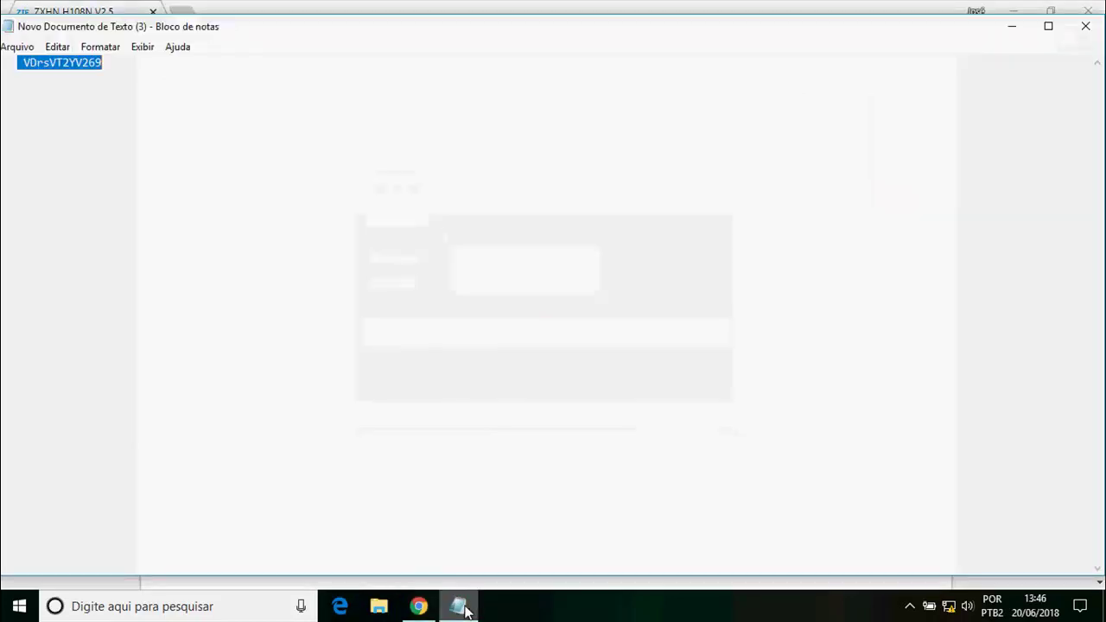
- Copy the router password again from the text document, leaving out the leading space
click(112, 115)
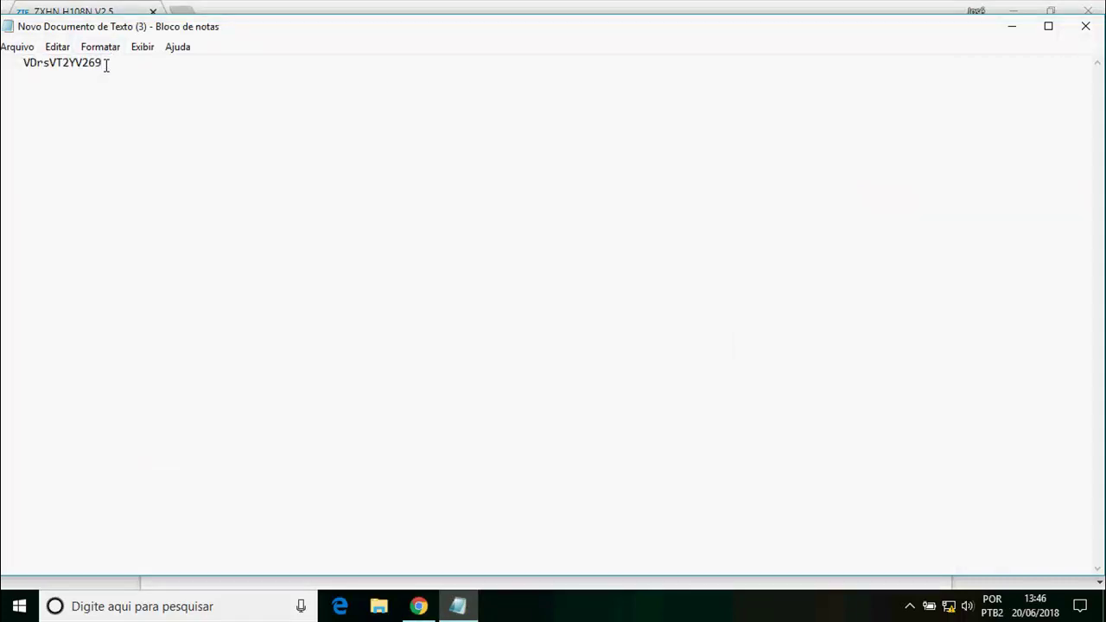
drag(105, 66, 25, 71)
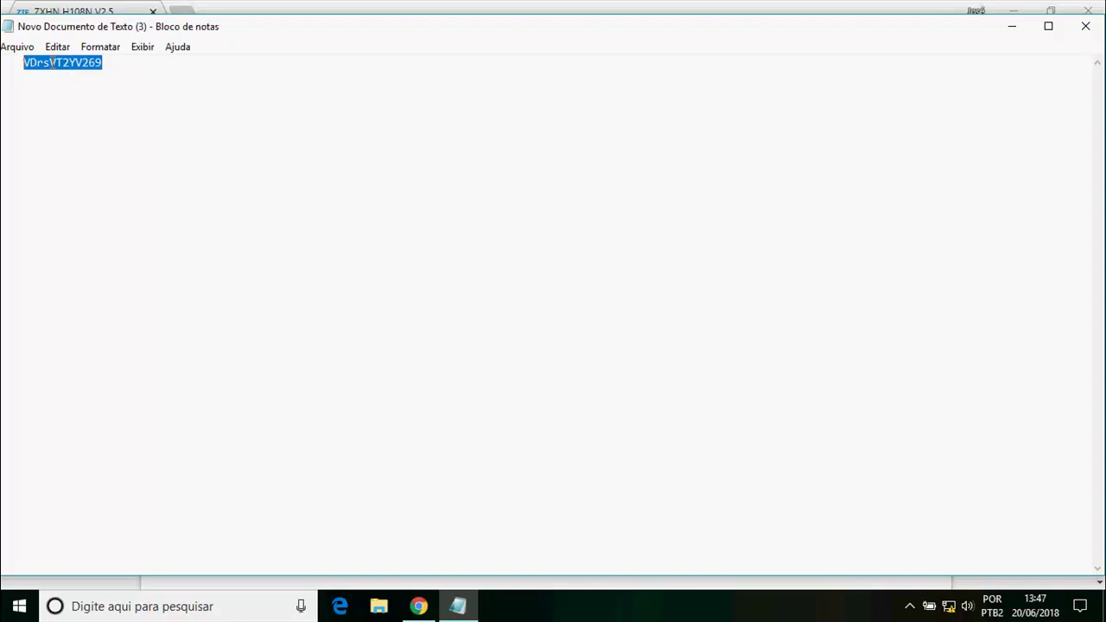
right_click(54, 62)
click(103, 113)
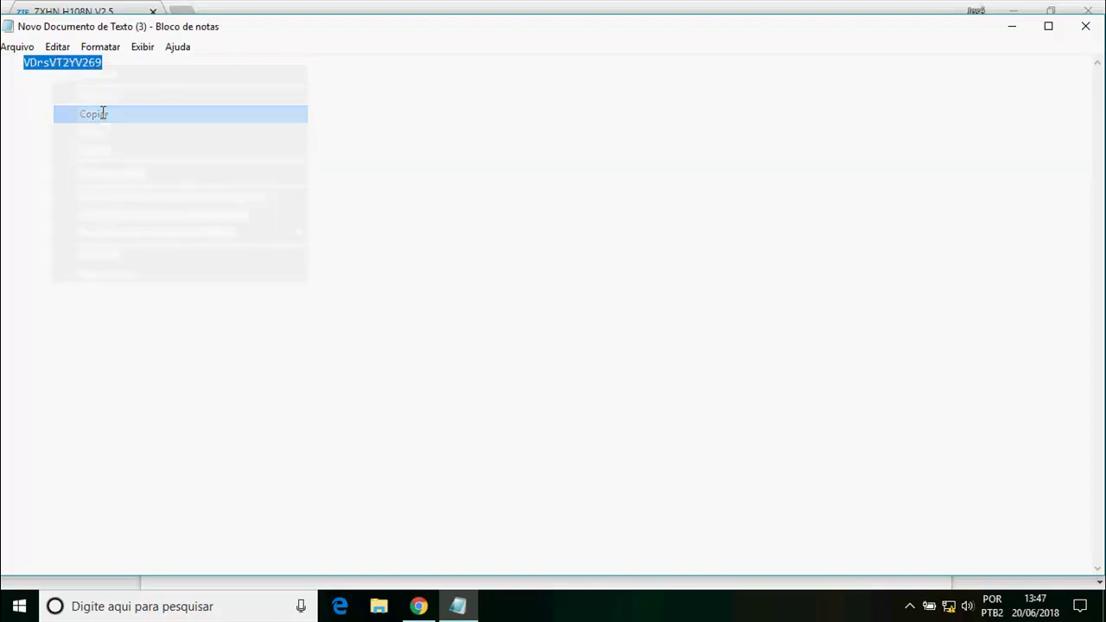
- Switch back to Chrome and log in to the router with username admin and the copied account password
click(418, 607)
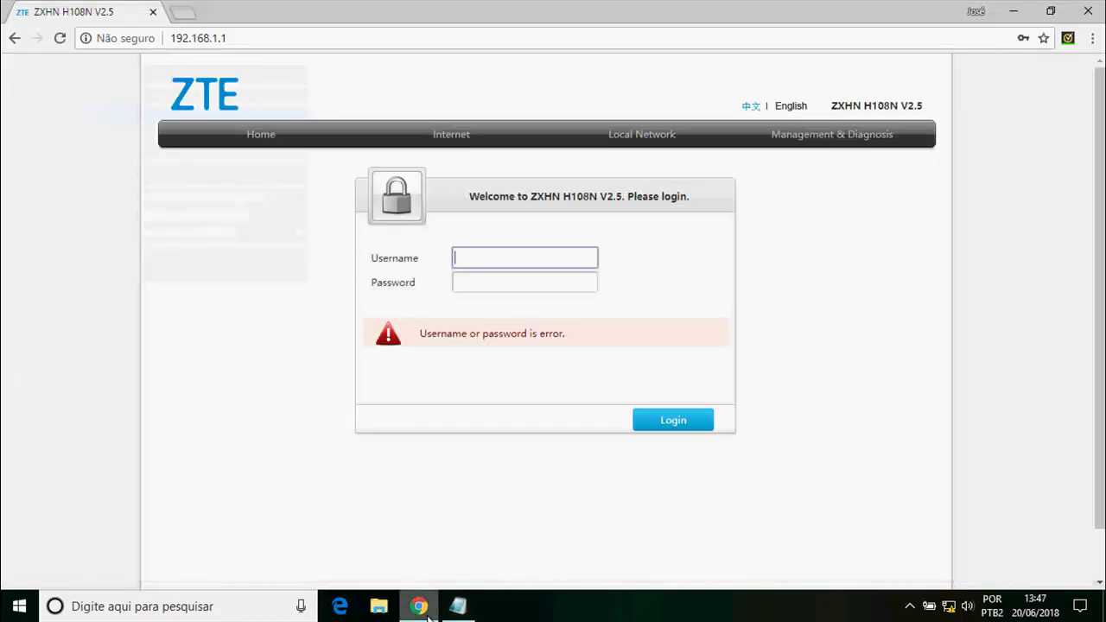
text(admin)
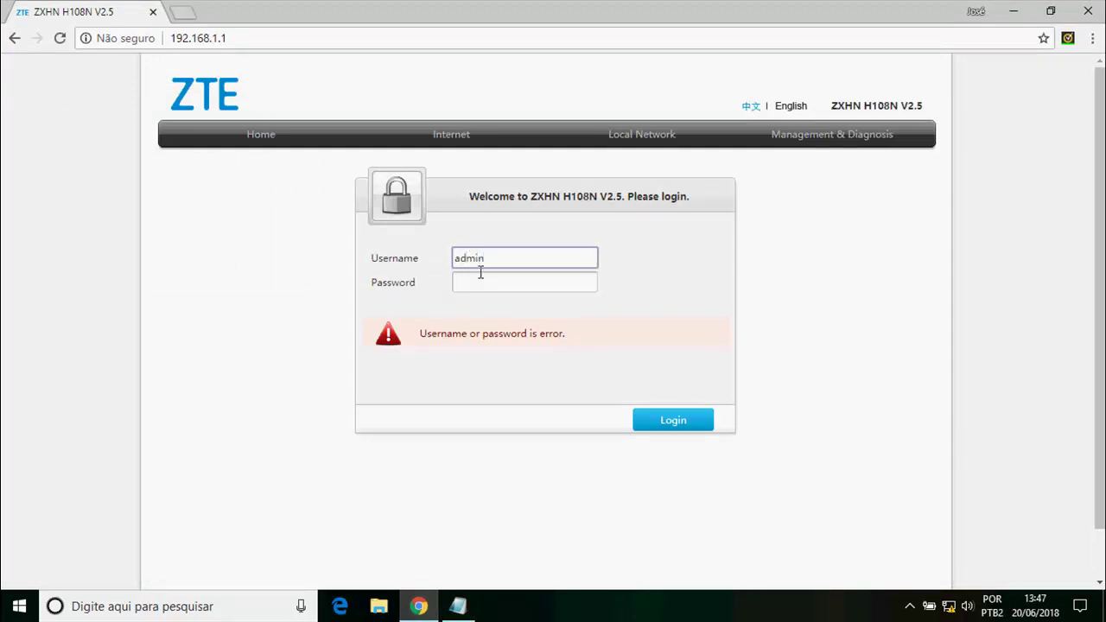
click(461, 285)
right_click(463, 289)
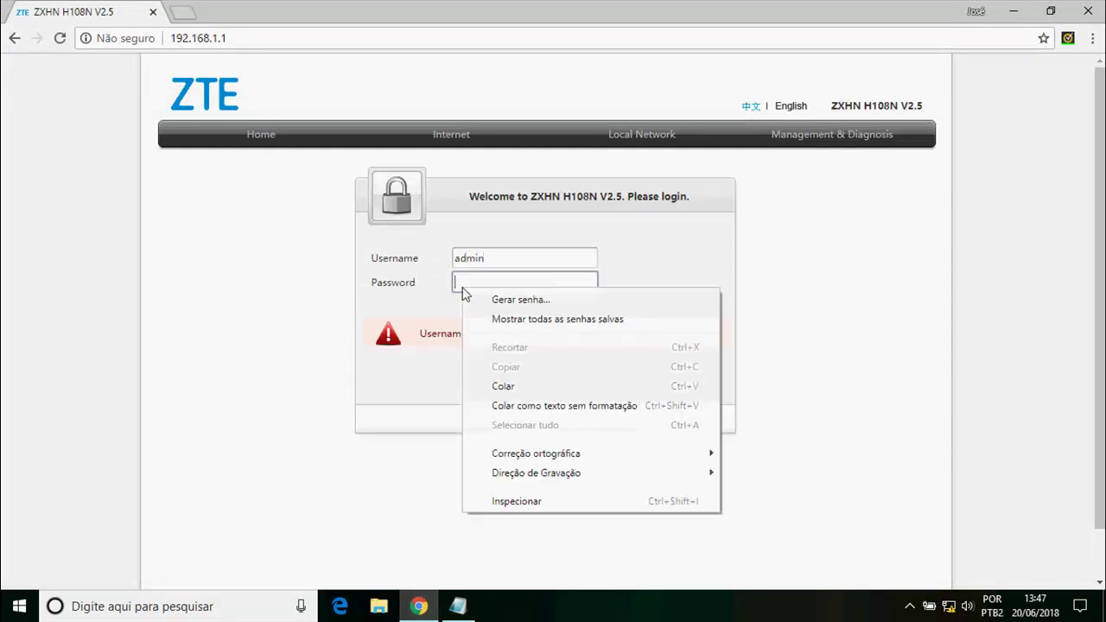
click(519, 391)
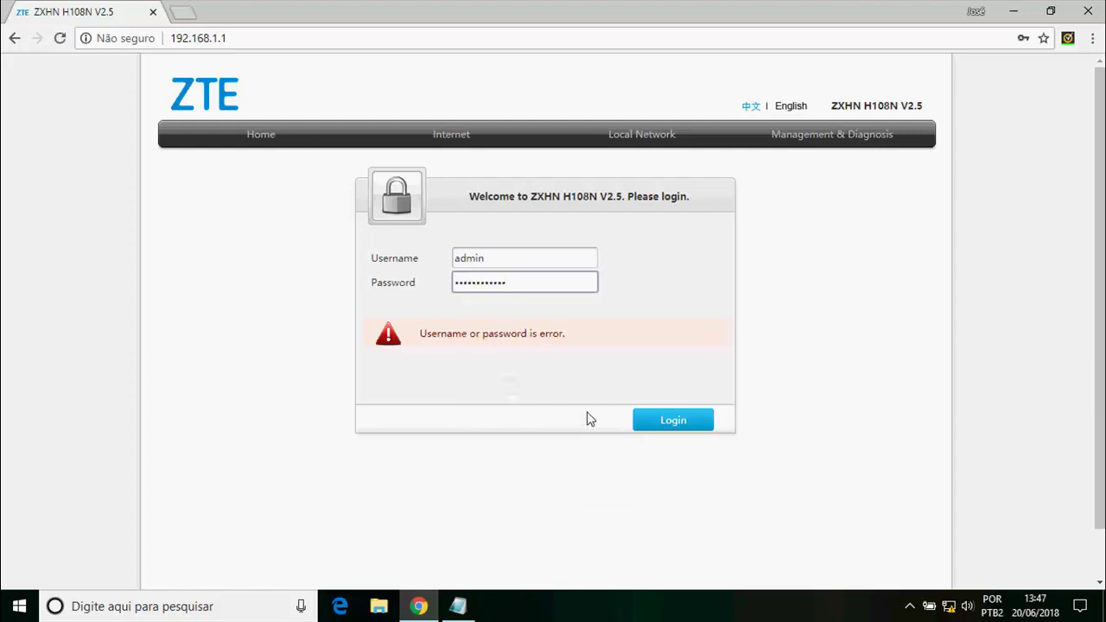
click(658, 431)
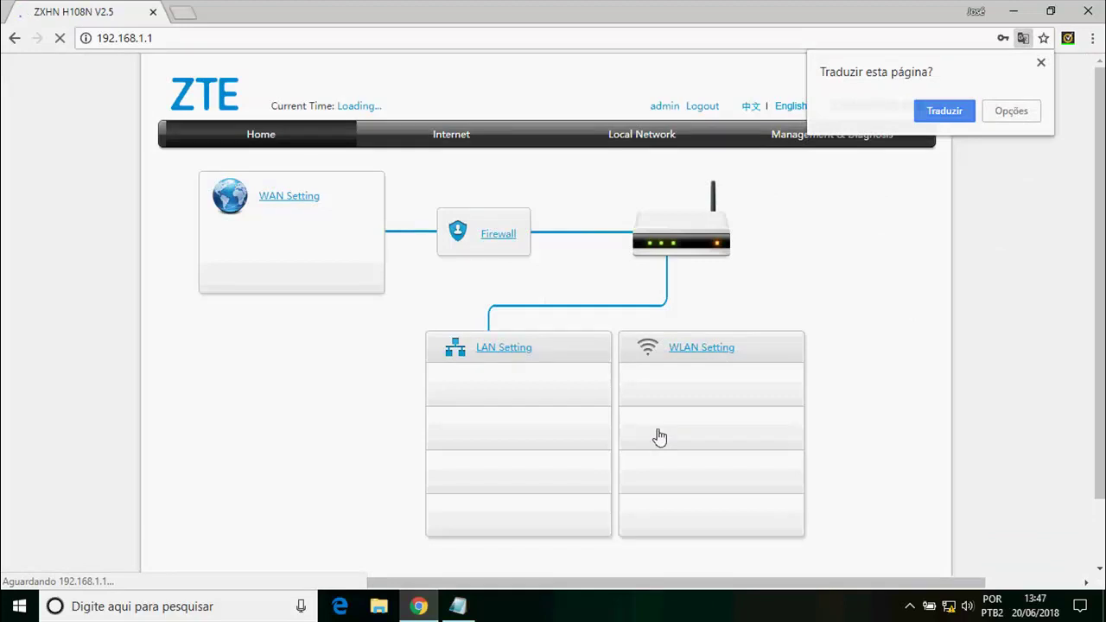
- Delete the AutoPVC connection from the router's Internet WAN DSL connection list
click(702, 348)
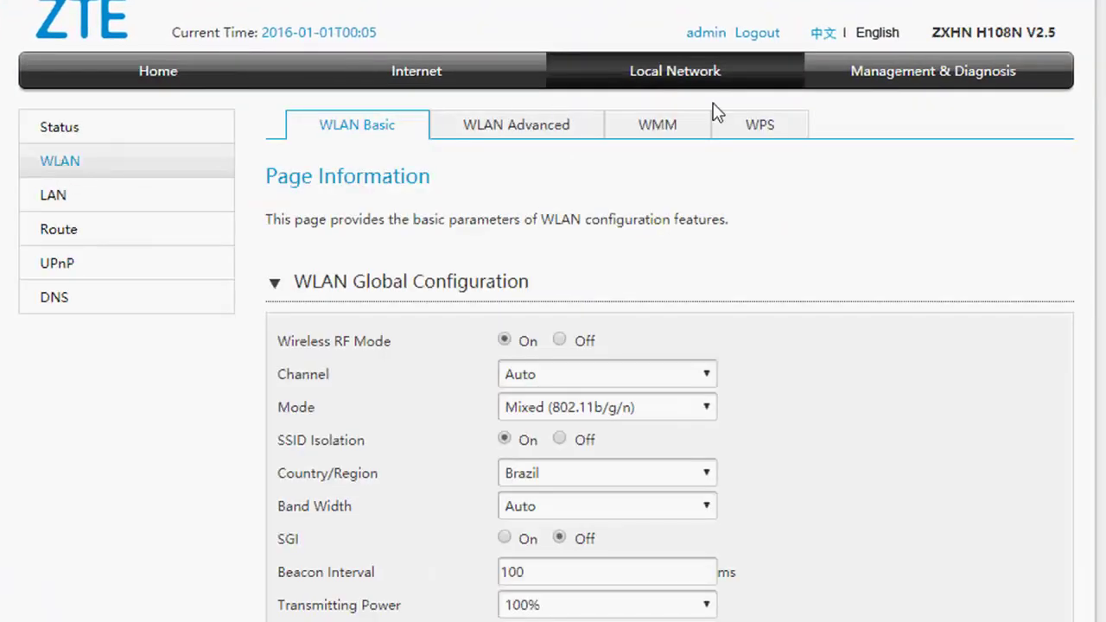
click(419, 85)
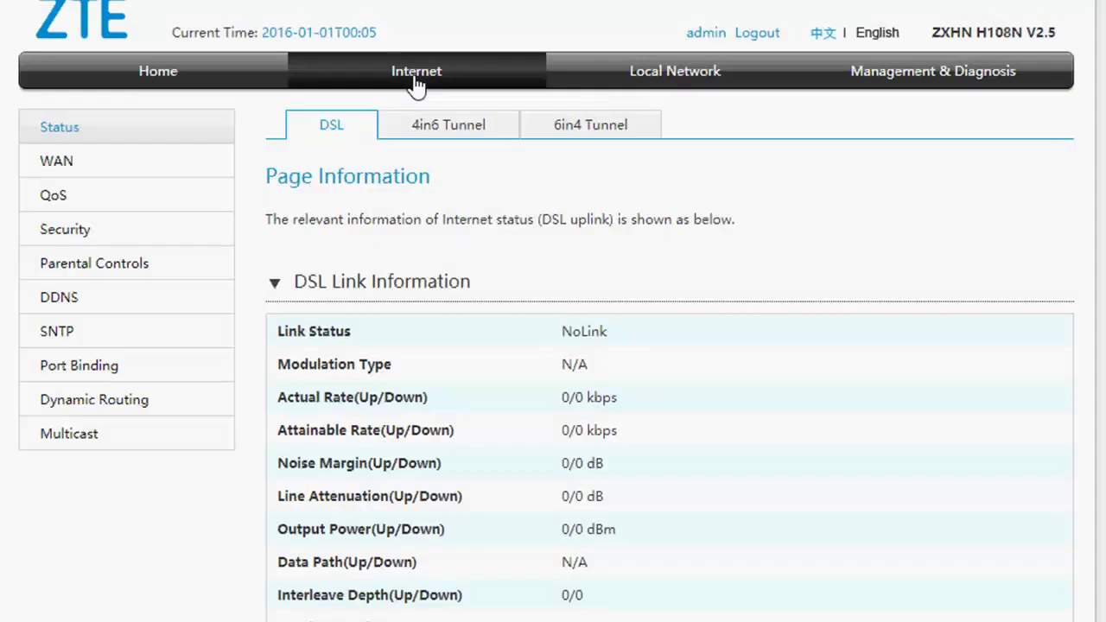
click(64, 166)
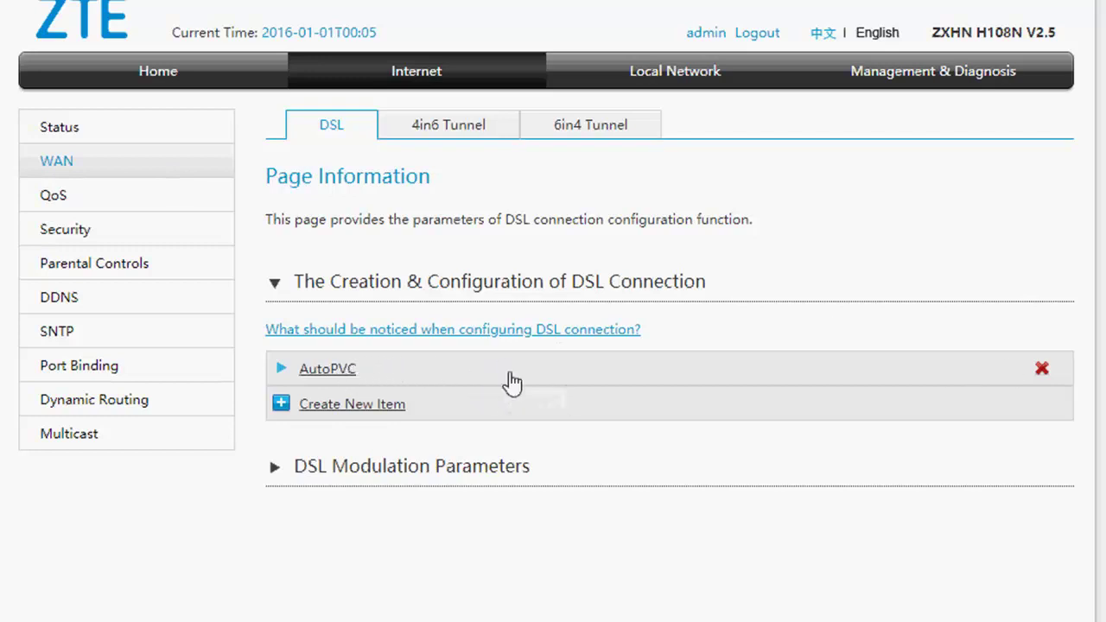
click(1043, 371)
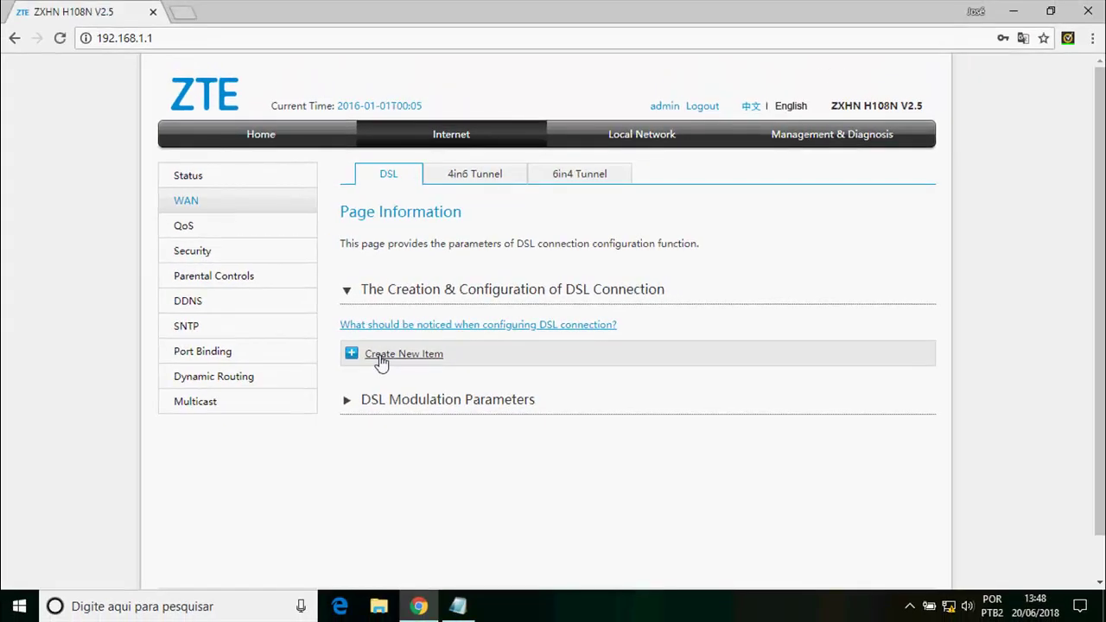
- Create a new DSL connection named VELOX and set its type to Bridge Connection
click(380, 355)
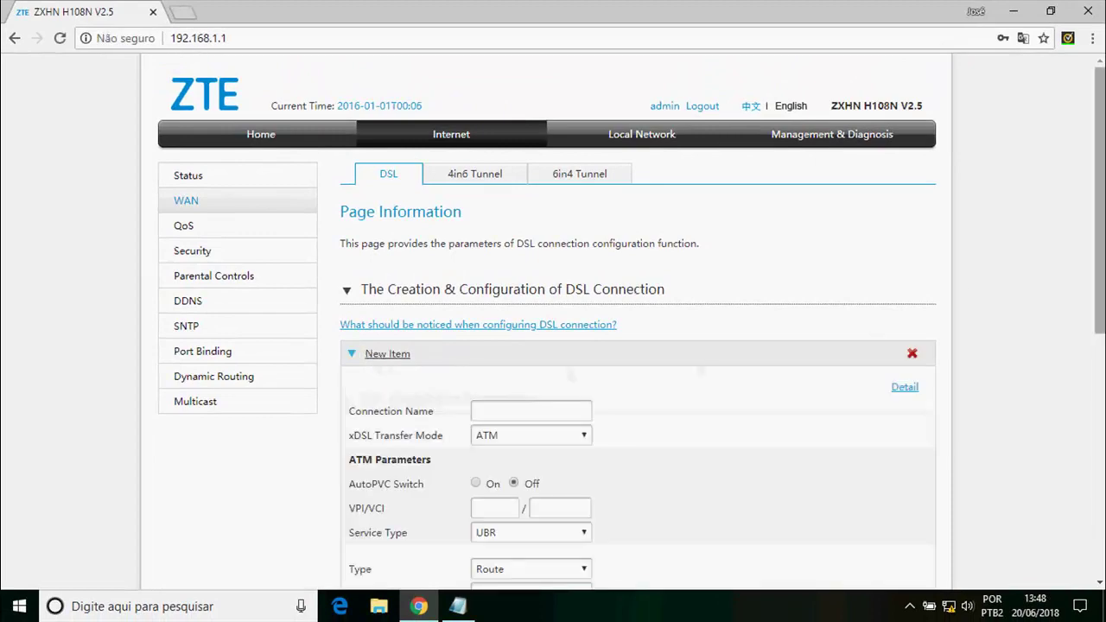
drag(1100, 199, 1100, 294)
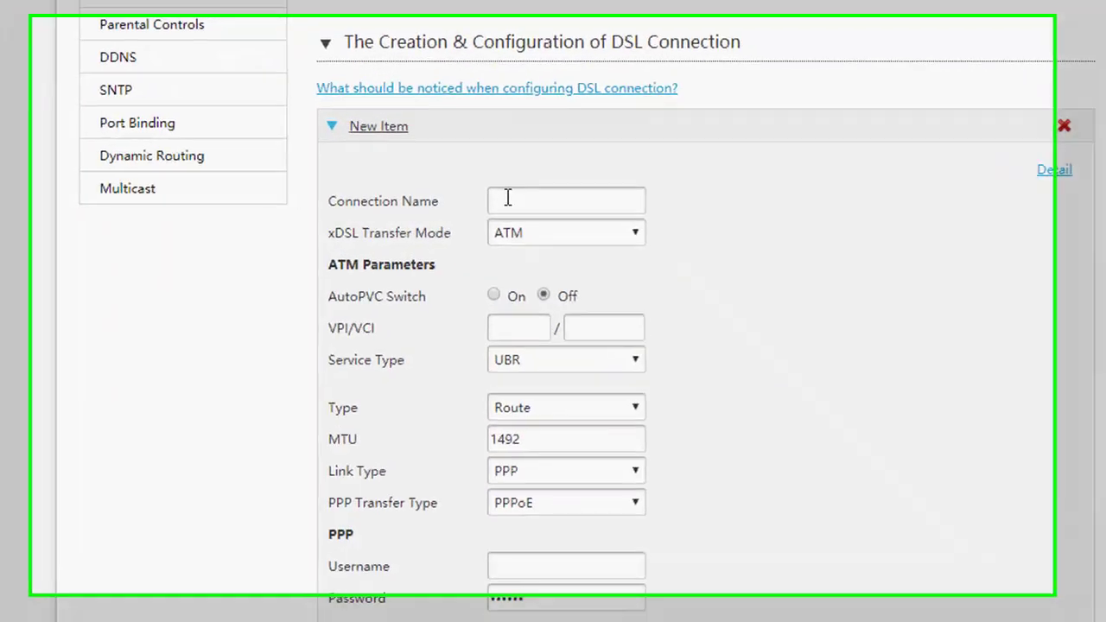
click(485, 207)
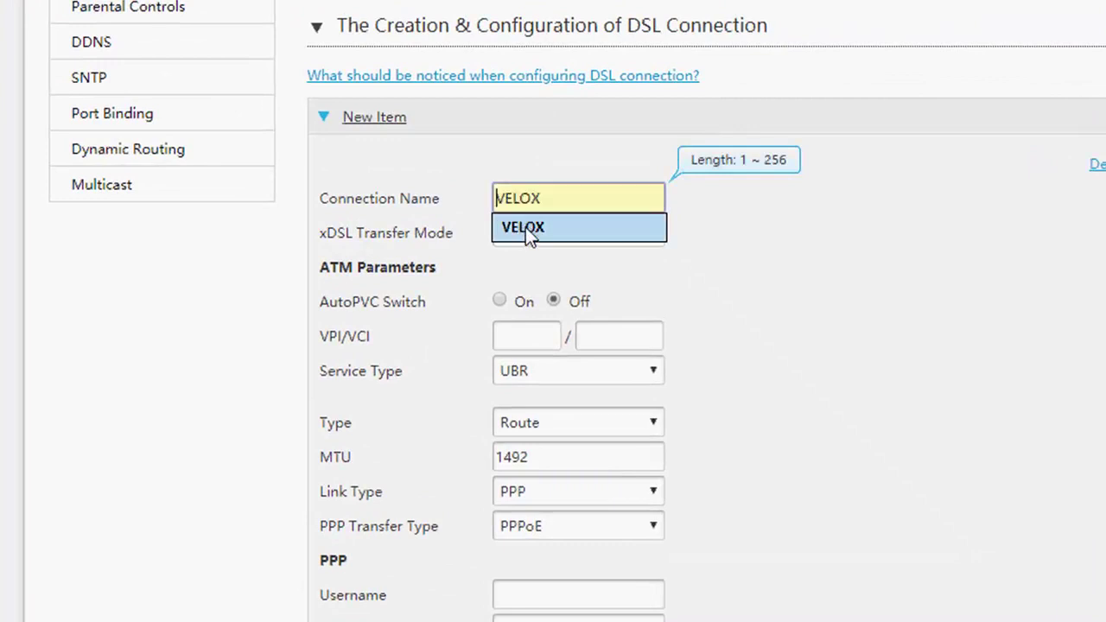
click(526, 227)
click(919, 269)
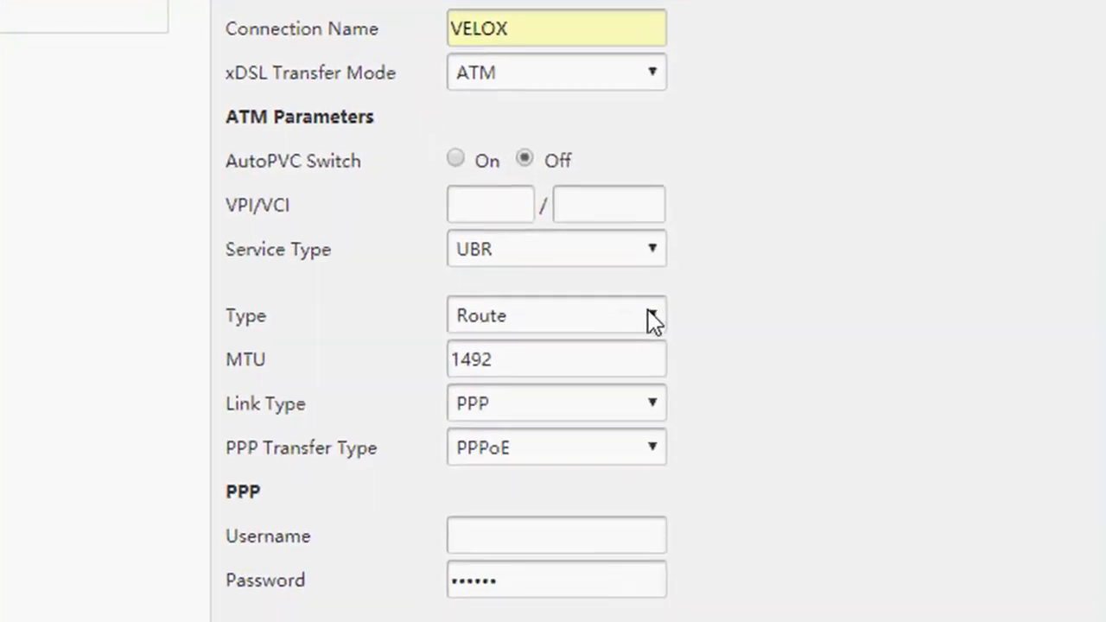
click(651, 315)
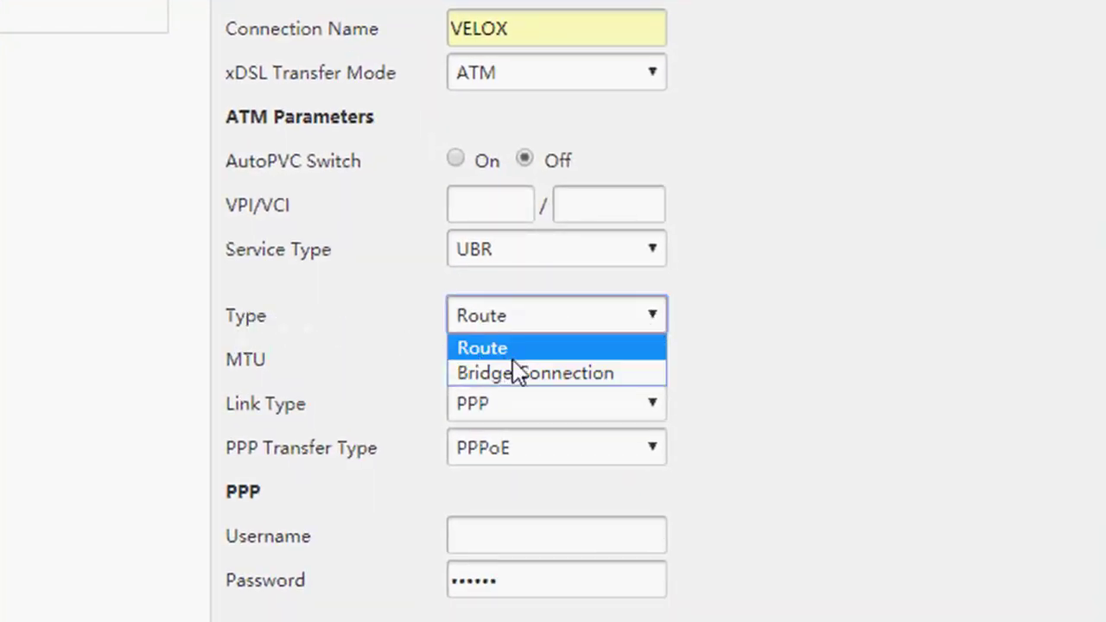
click(548, 375)
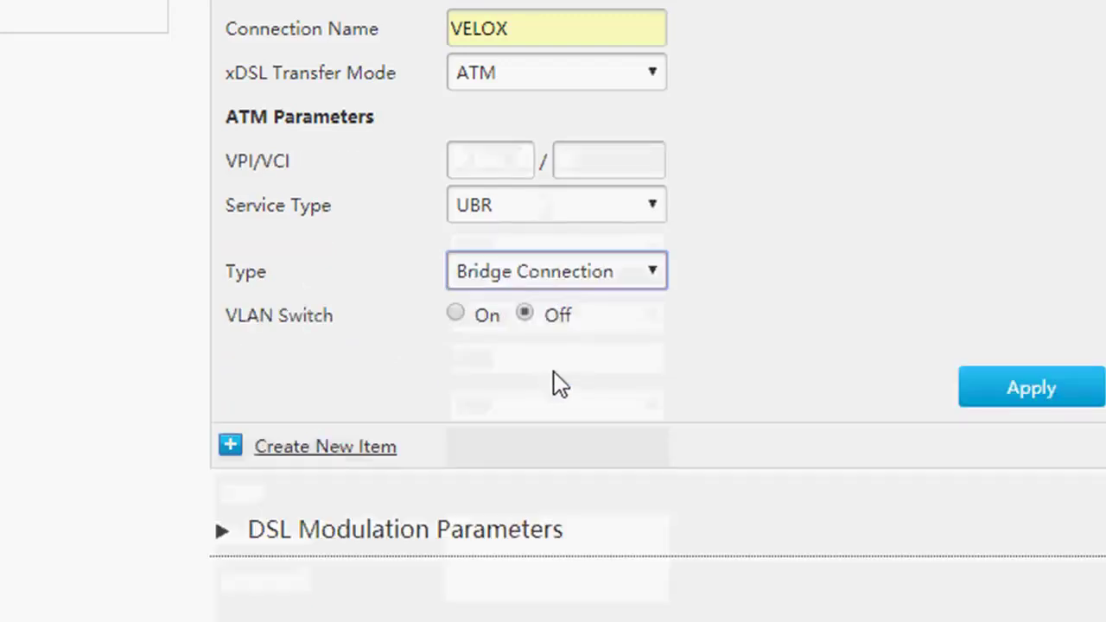
- Set the VELOX connection's VPI/VCI to 0/33 and apply the configuration
click(467, 161)
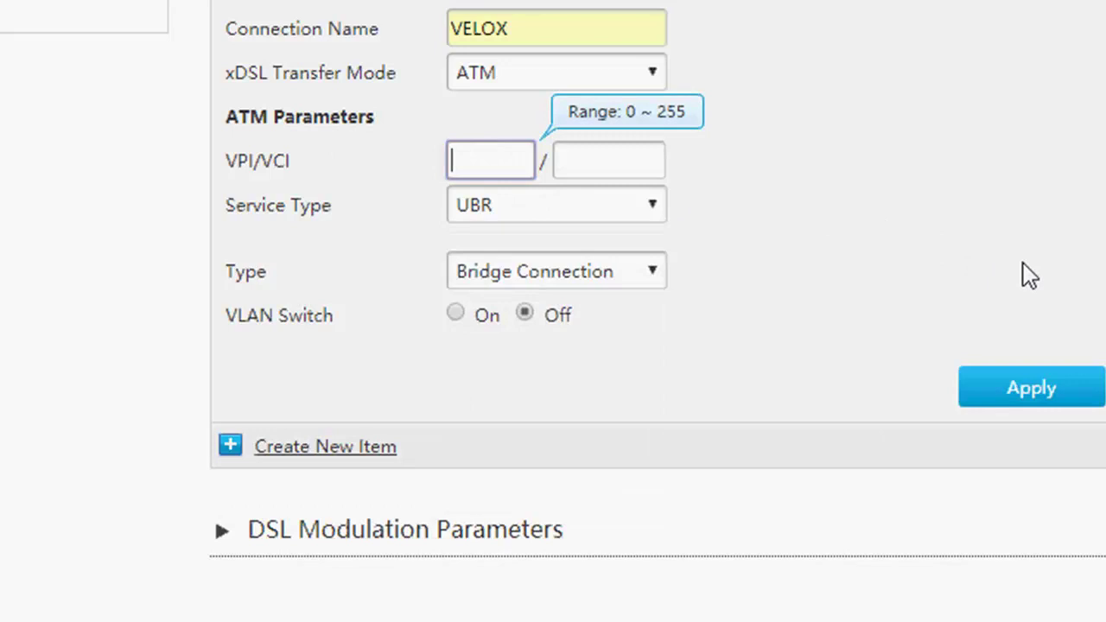
text(0)
click(579, 166)
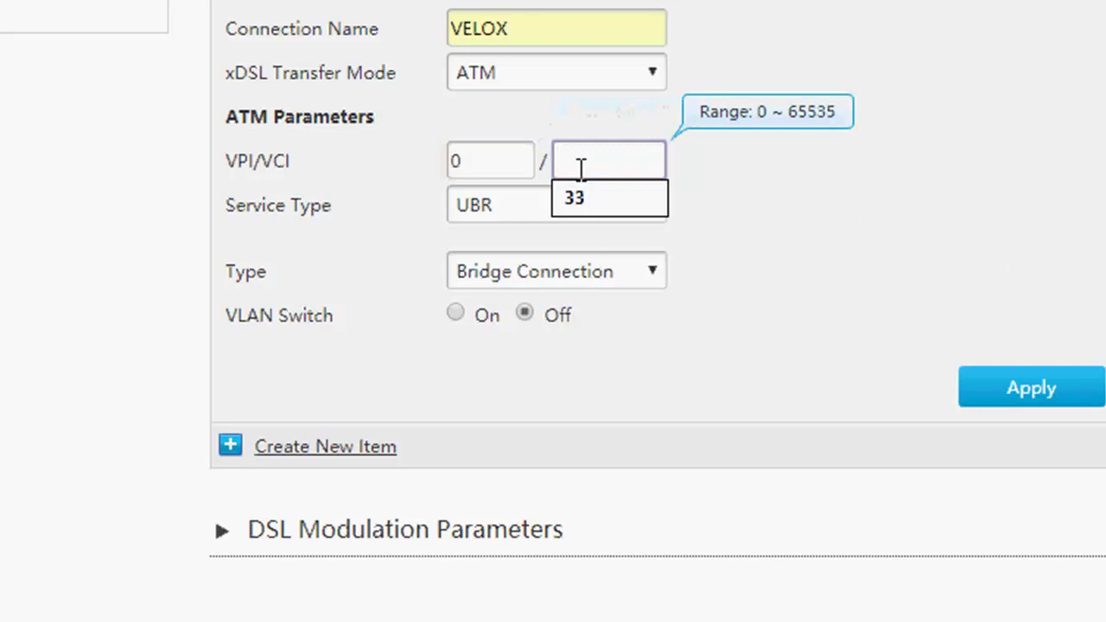
text(33)
click(809, 265)
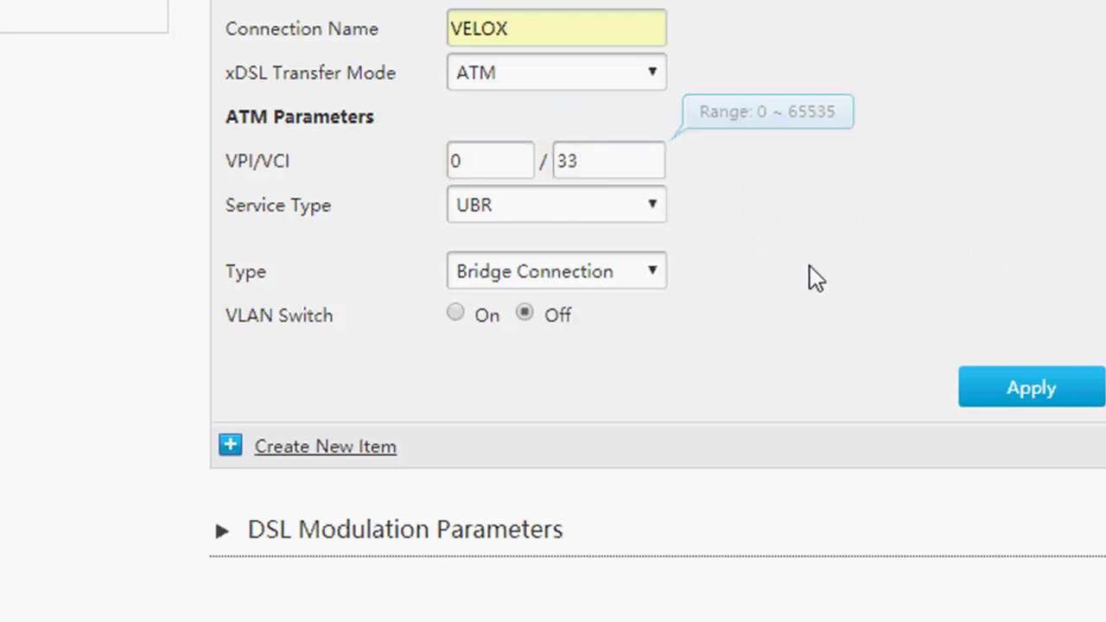
click(1001, 390)
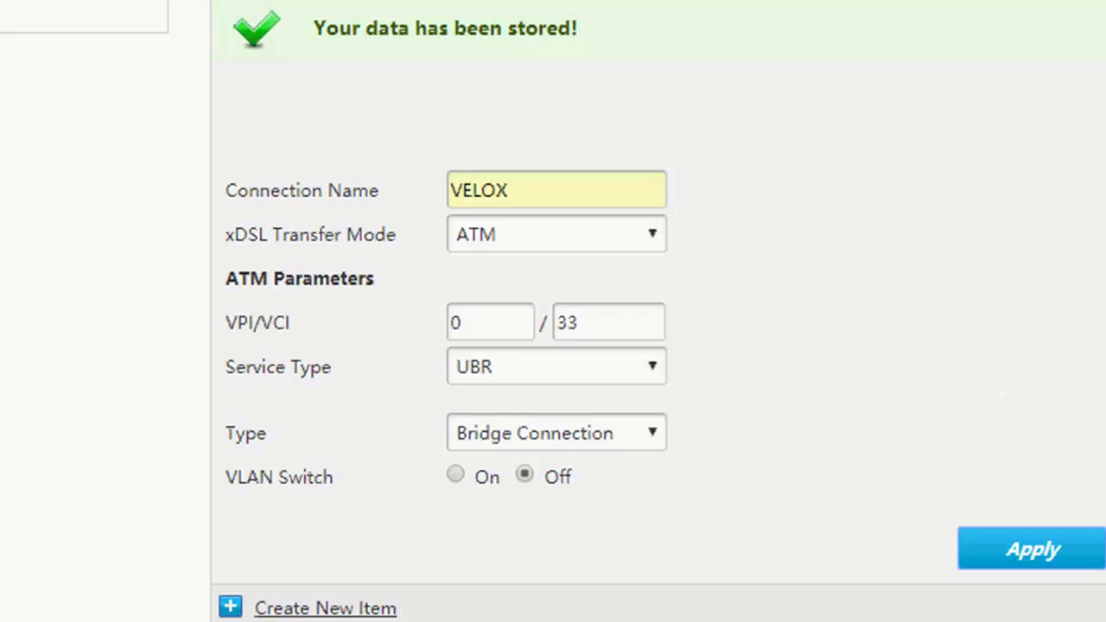
- Expand the DSL Modulation Parameters and review the modulation type and capability options
scroll(553, 311, down, 2)
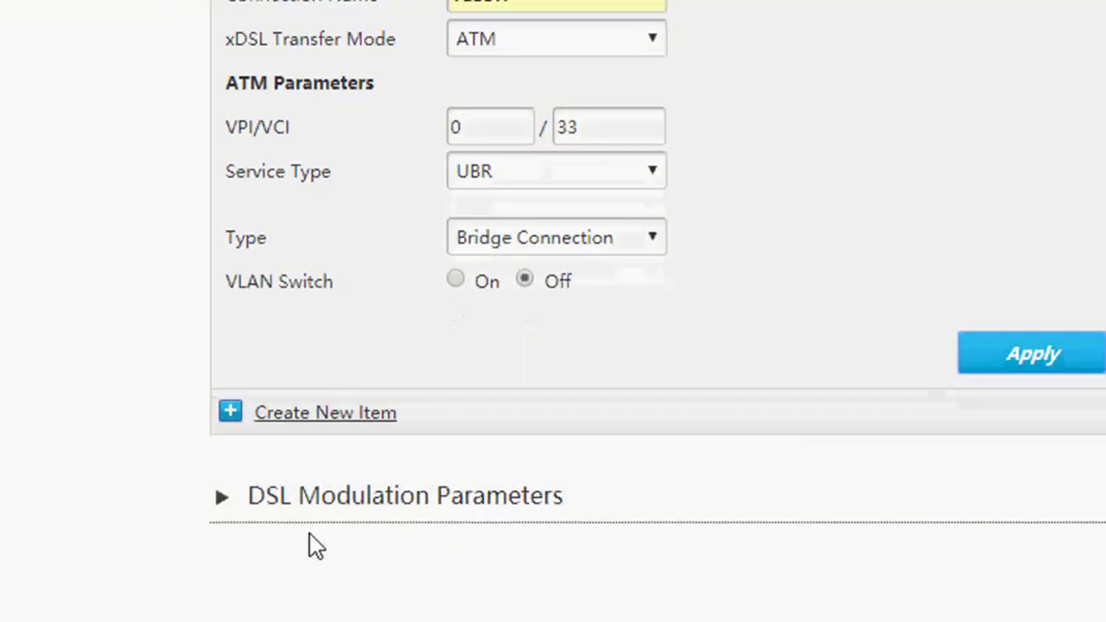
click(368, 508)
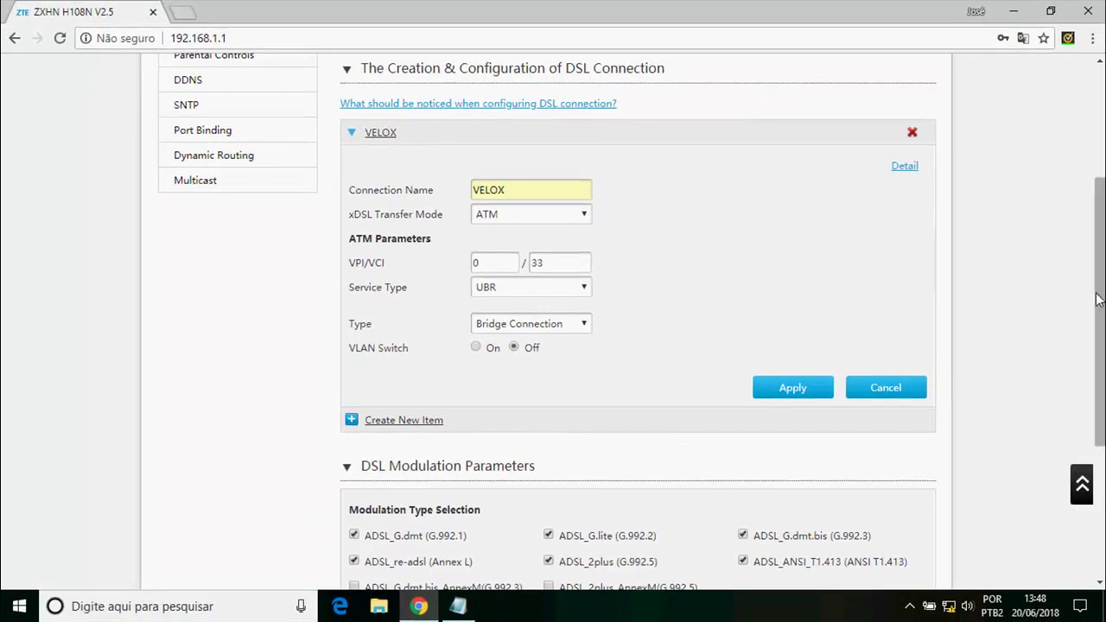
scroll(553, 345, down, 3)
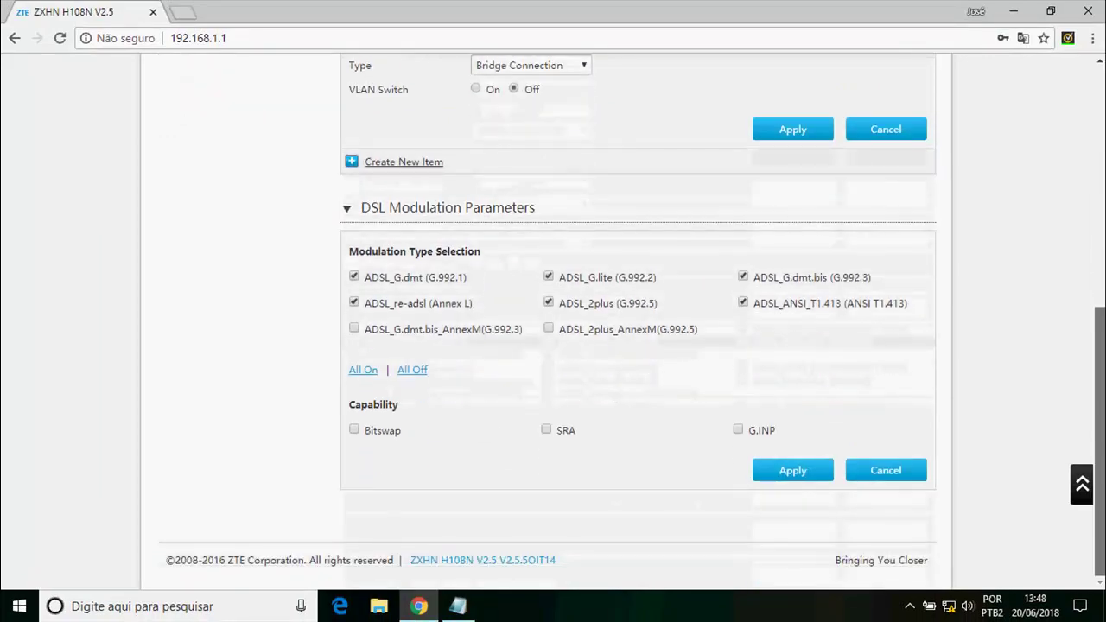
drag(1103, 423, 1103, 420)
scroll(1103, 420, up, 10)
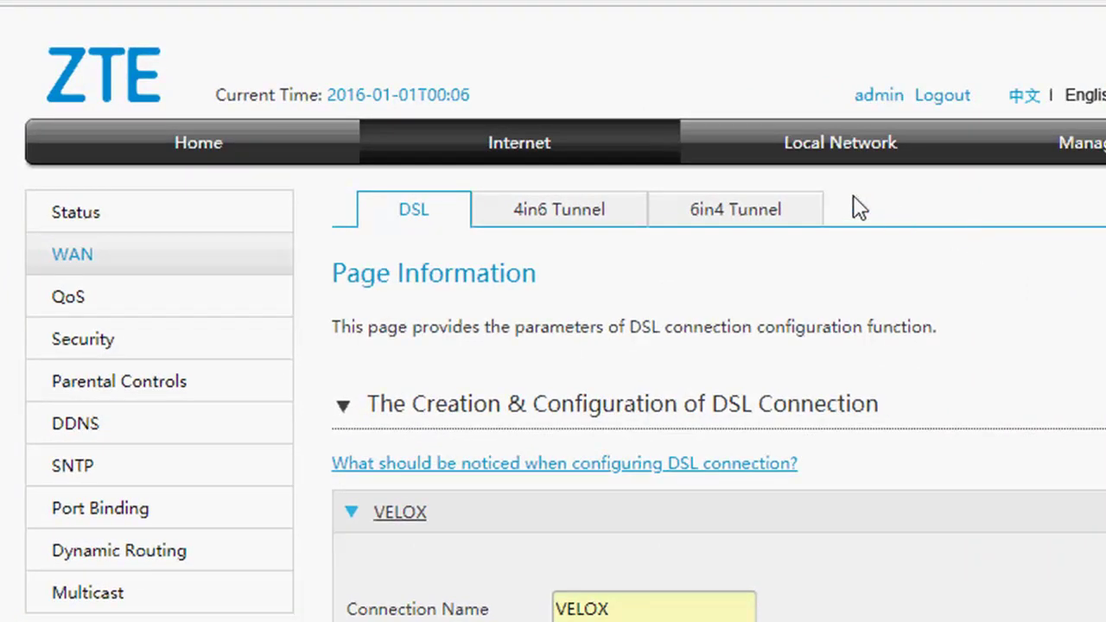
- Open the DHCP Server settings on the Local Network's LAN page
click(830, 148)
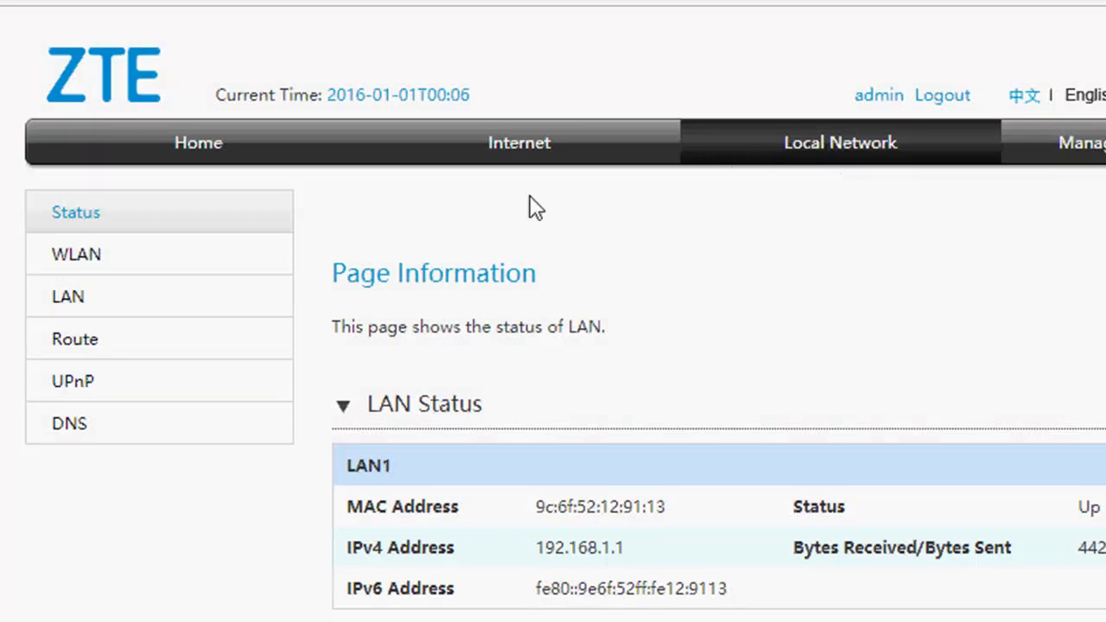
click(69, 299)
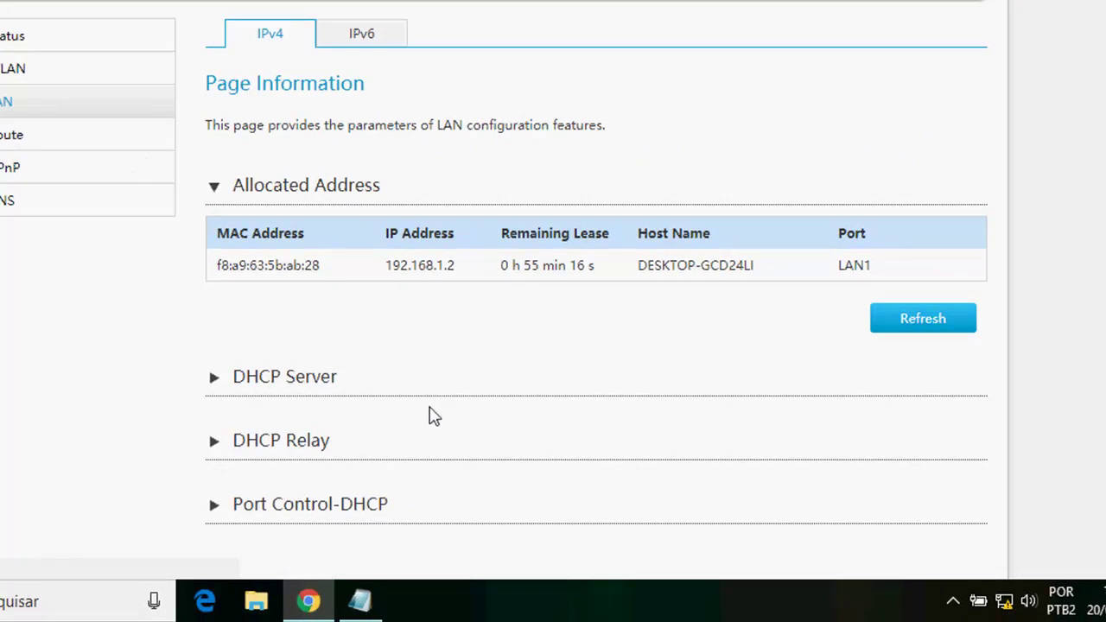
click(279, 383)
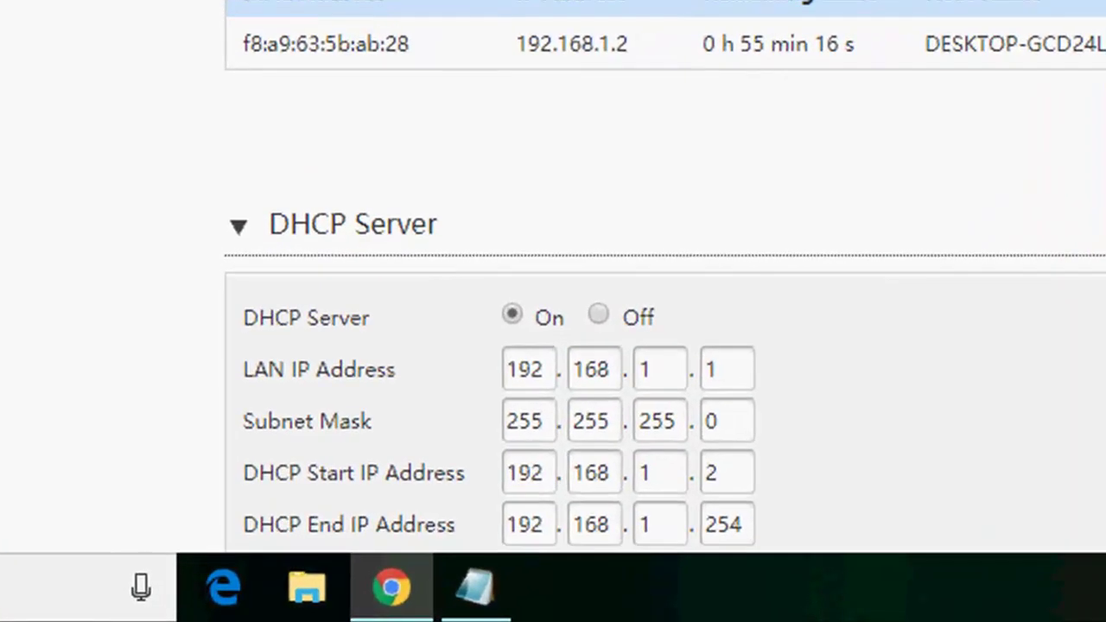
scroll(553, 346, down, 7)
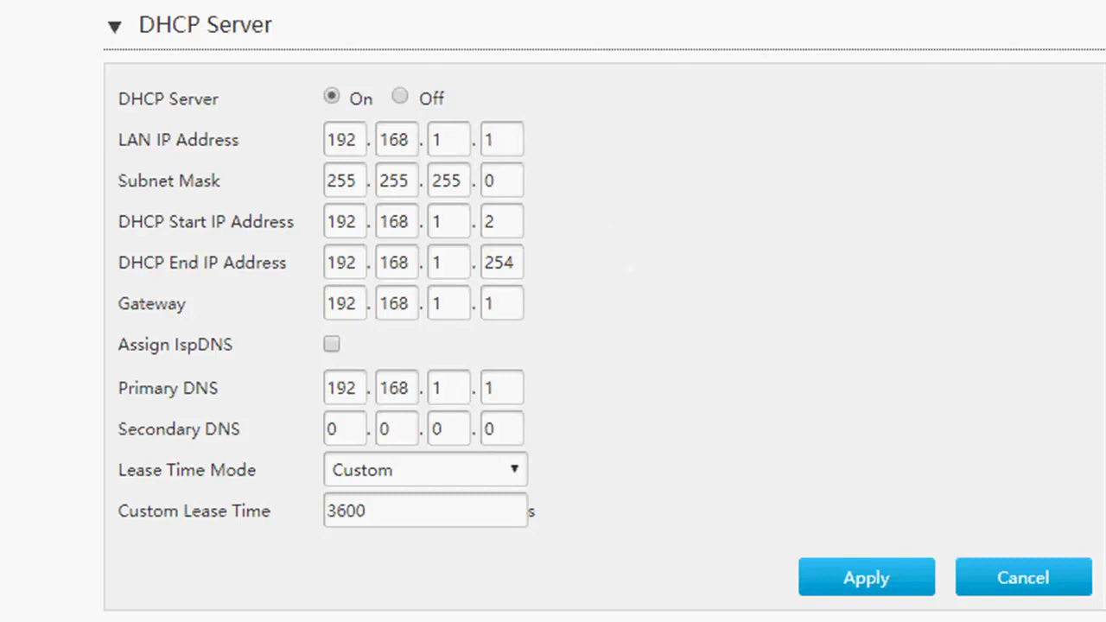
- Set the router's LAN IP address to 192.168.254.254 in the DHCP Server settings
click(455, 141)
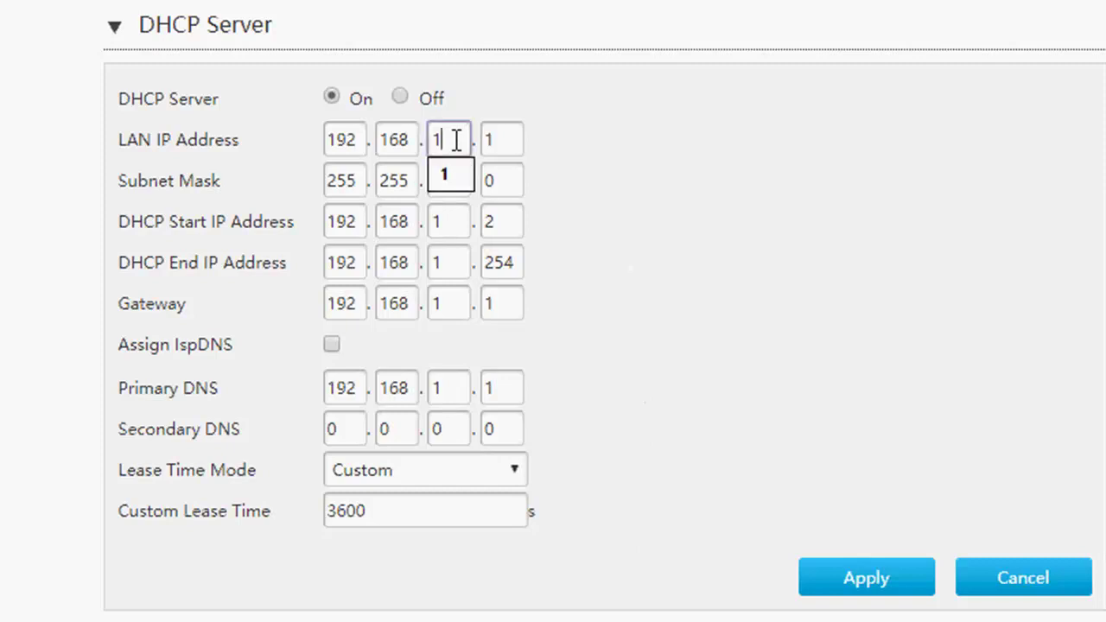
key(BackSpace)
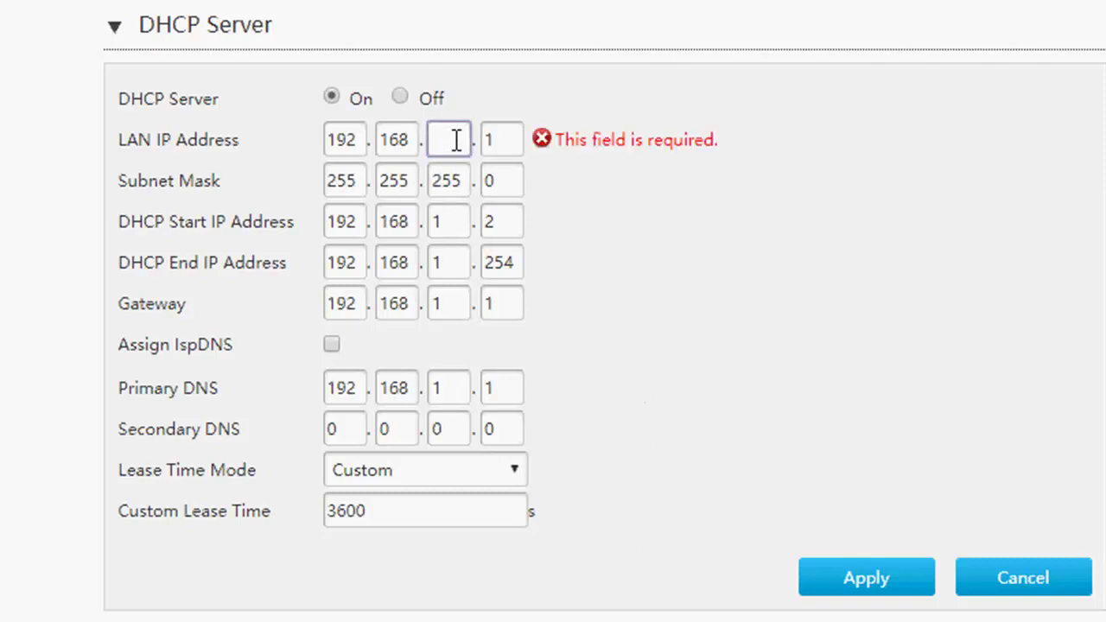
text(2)
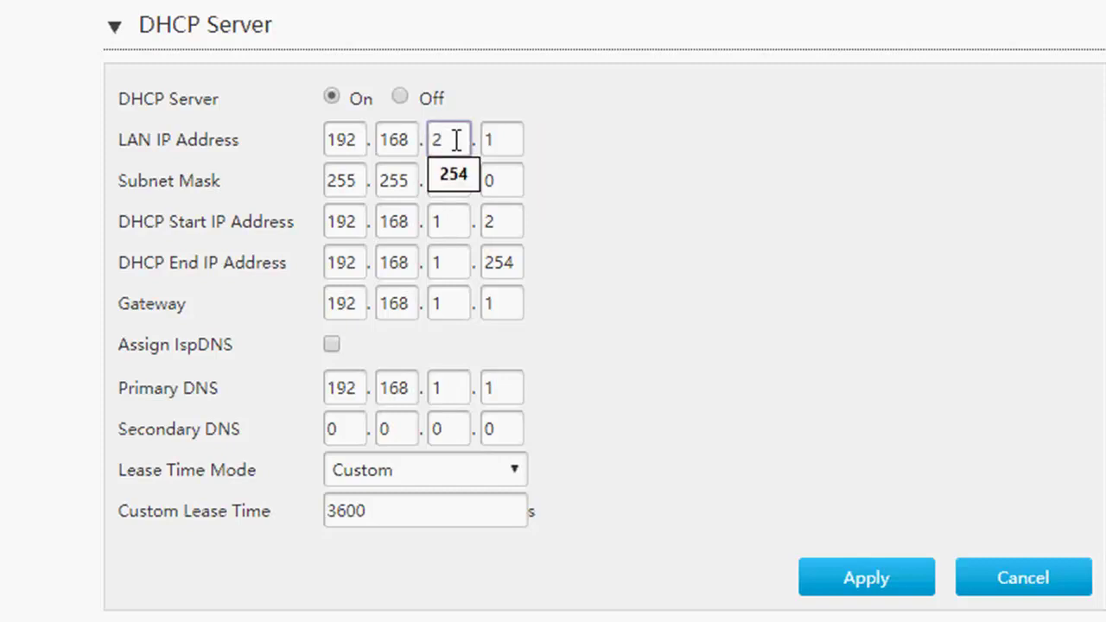
text(54.1)
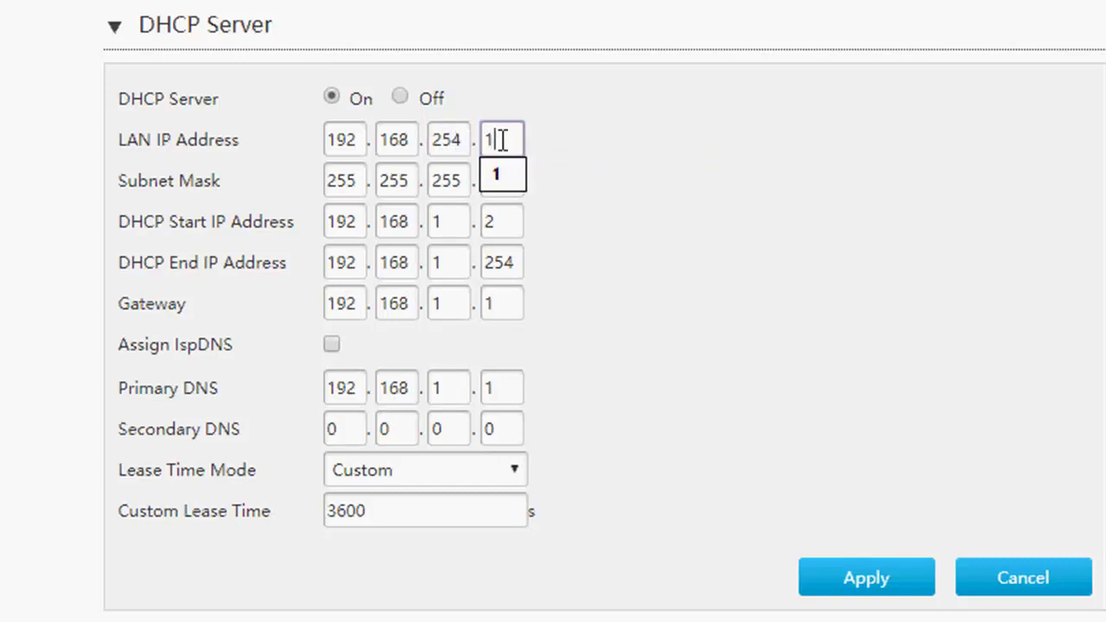
key(BackSpace)
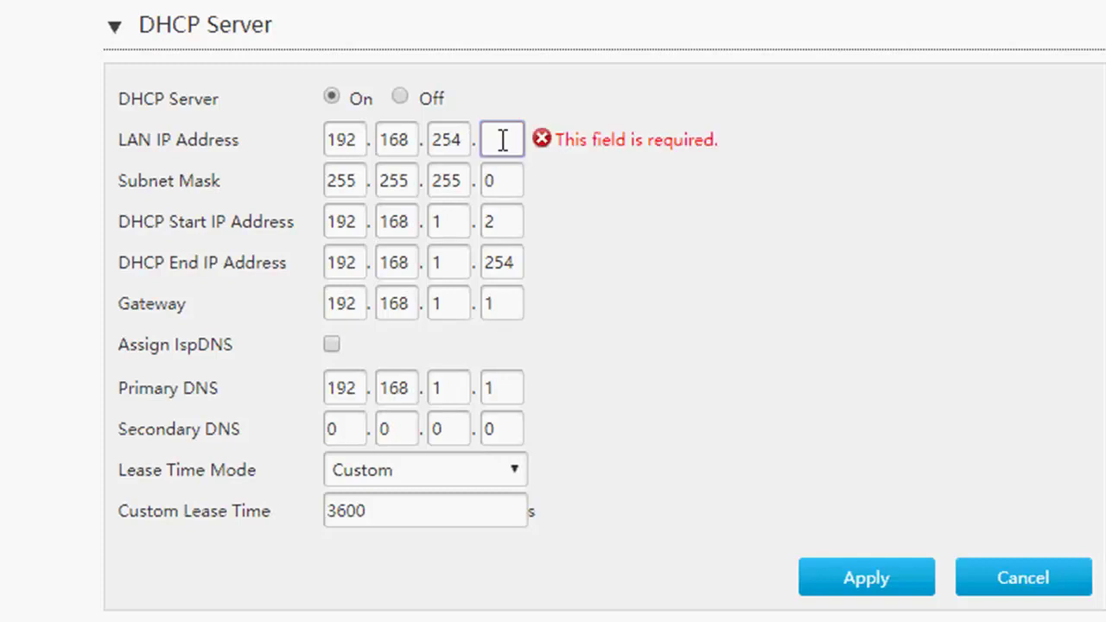
text(254)
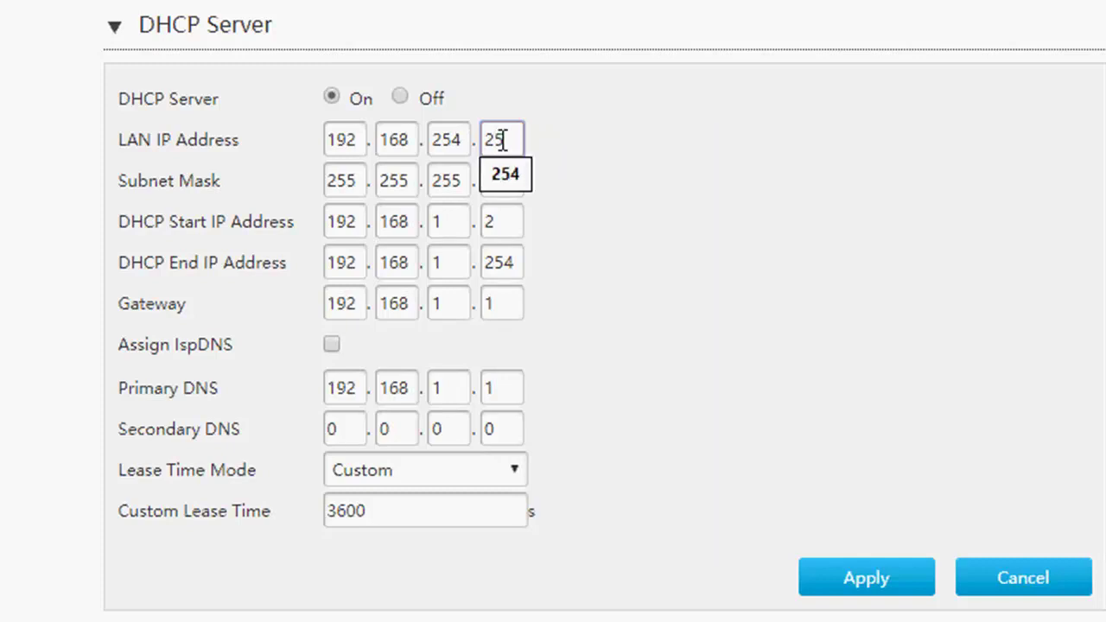
click(800, 275)
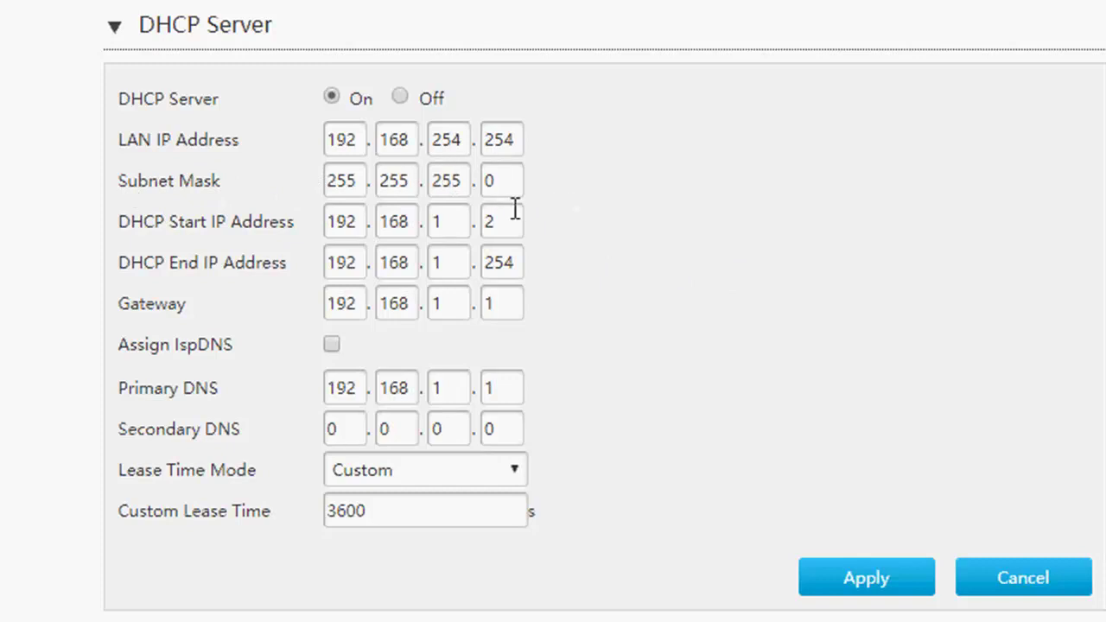
- Set the DHCP start IP address to 192.168.254.1
click(448, 222)
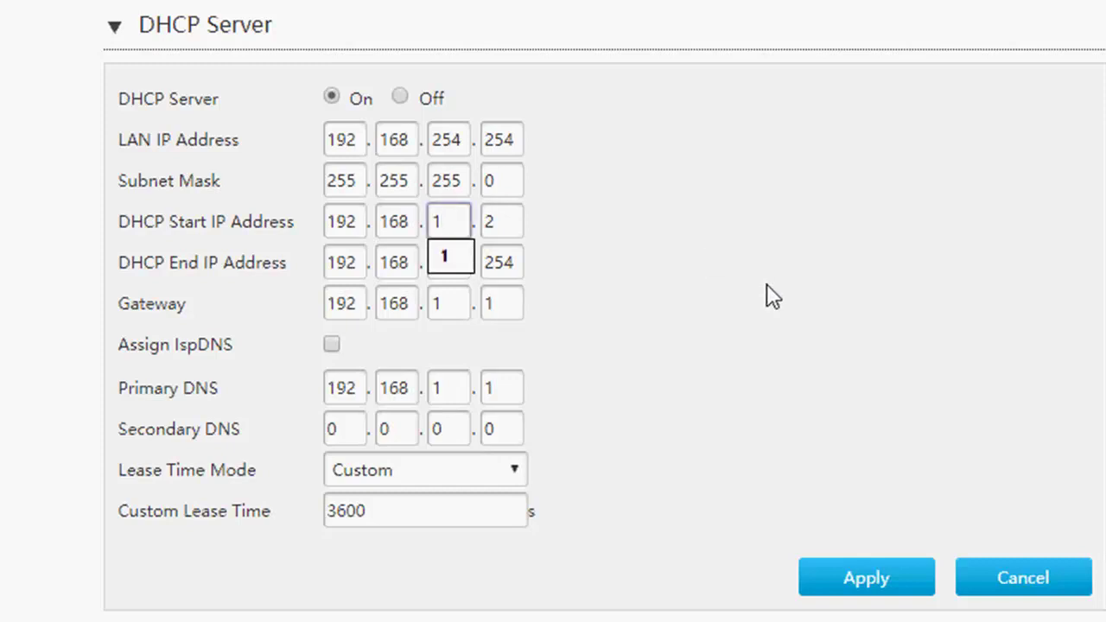
key(BackSpace)
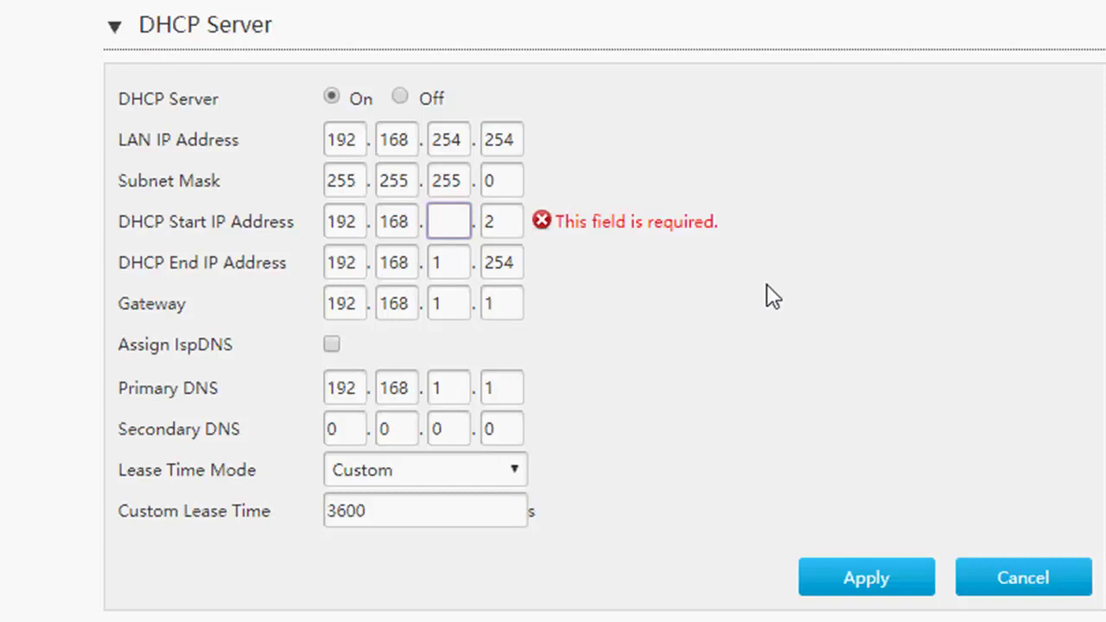
text(2)
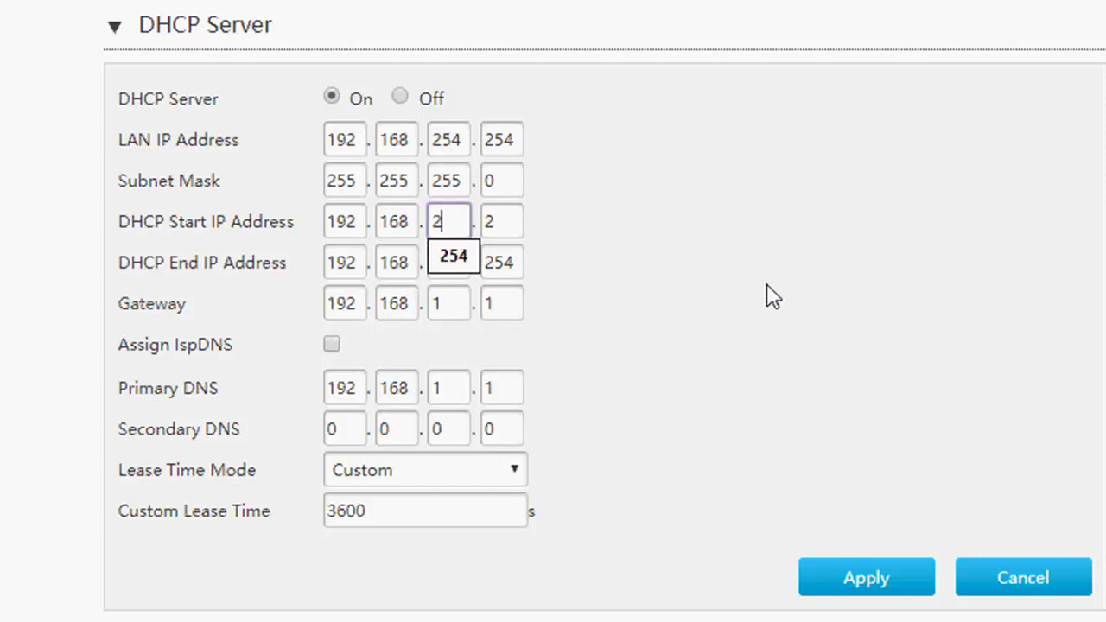
text(54)
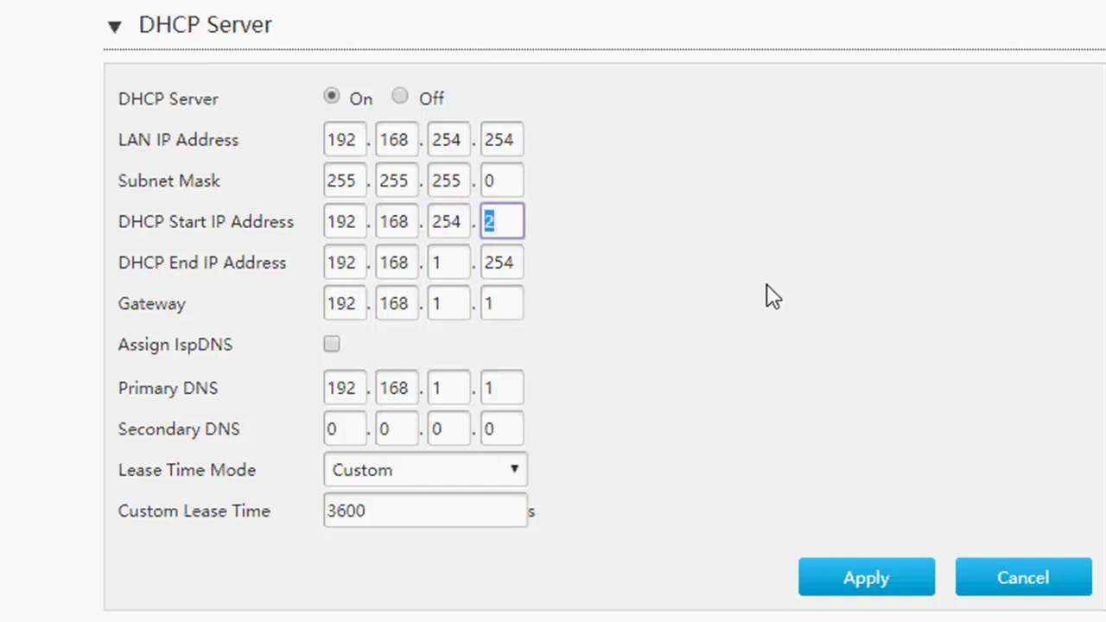
click(516, 223)
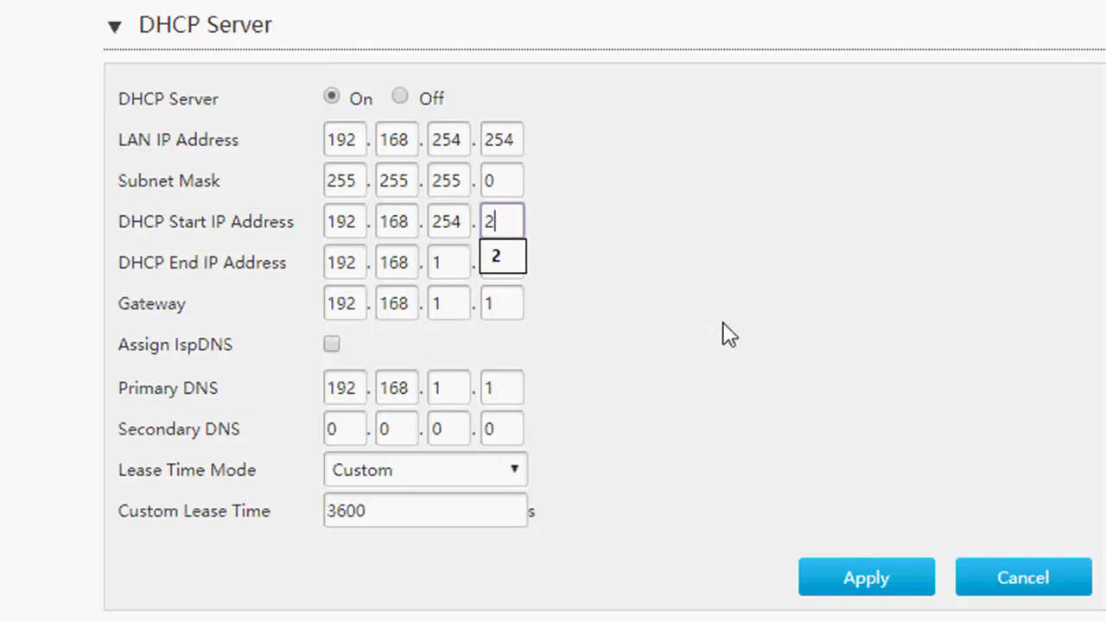
key(BackSpace)
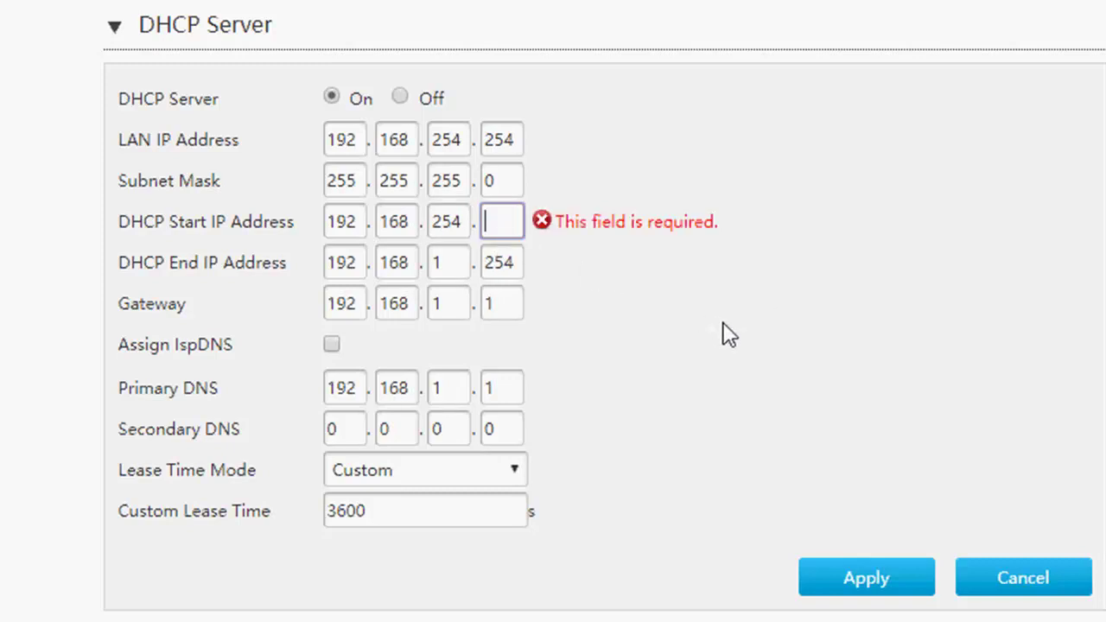
text(1)
click(654, 313)
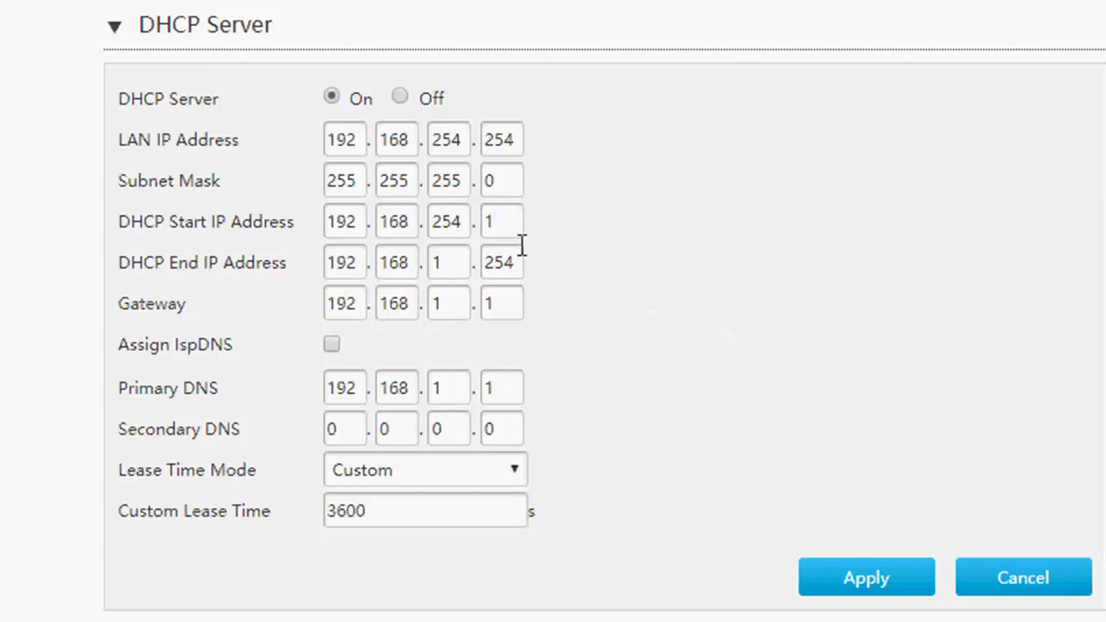
- Set the third octet of the DHCP end IP address to 254, giving 192.168.254.254
click(452, 263)
scroll(452, 264, up, 1)
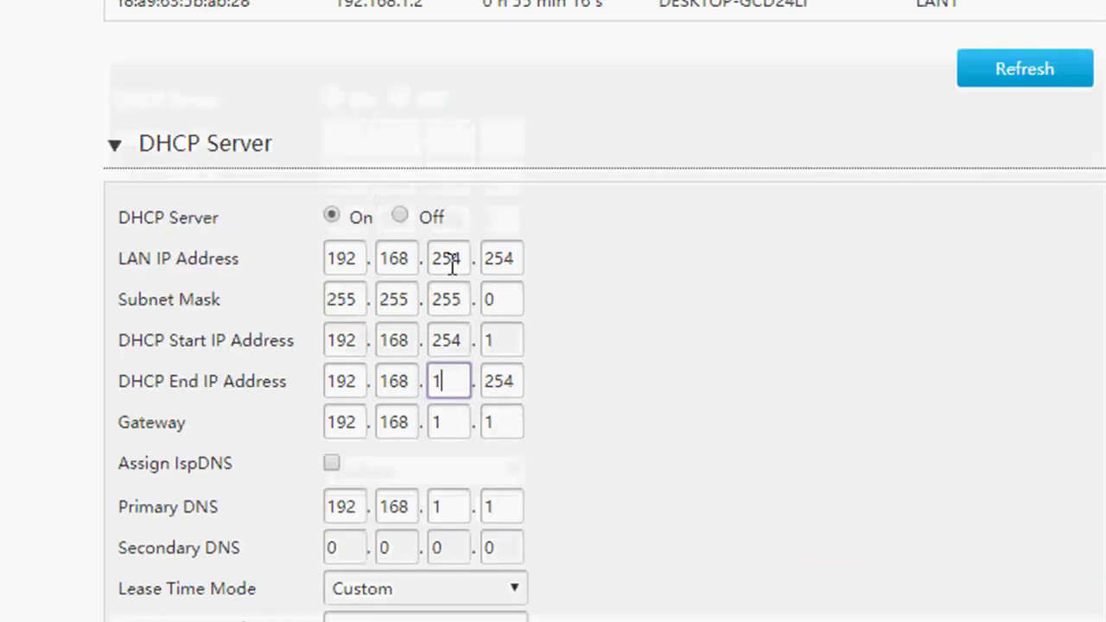
key(BackSpace)
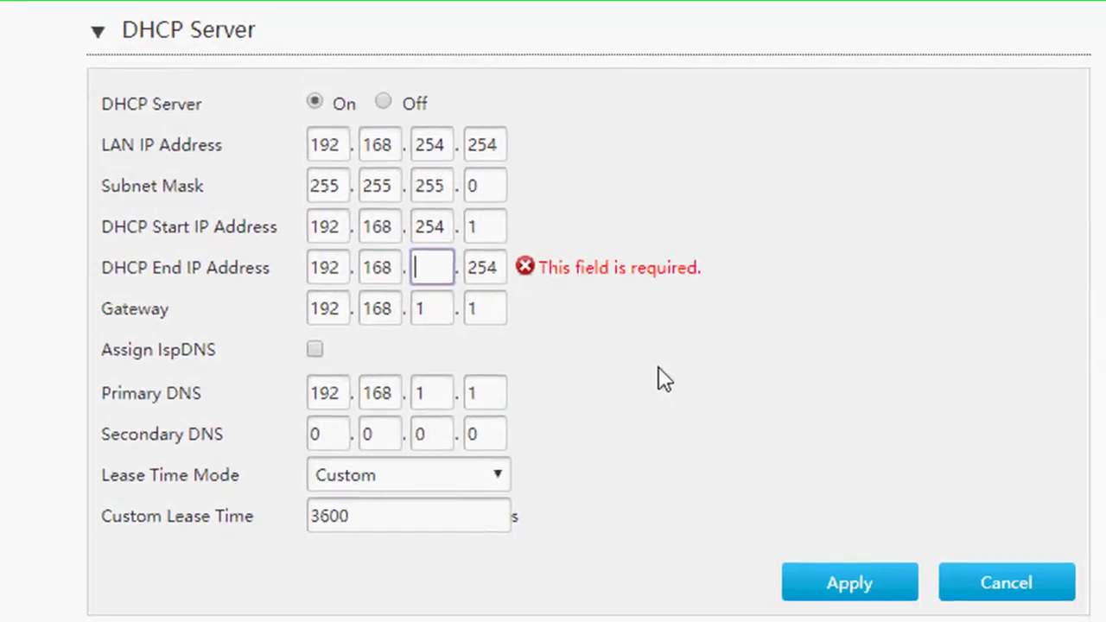
text(254)
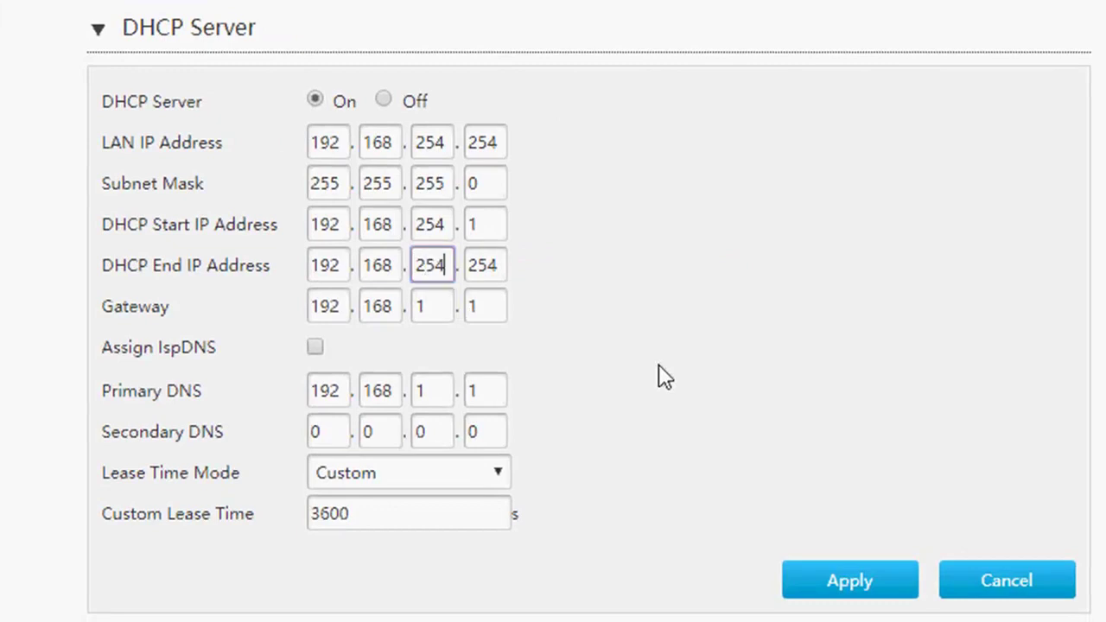
- Set the gateway address in the DHCP Server settings to 192.168.254.254
key(Tab)
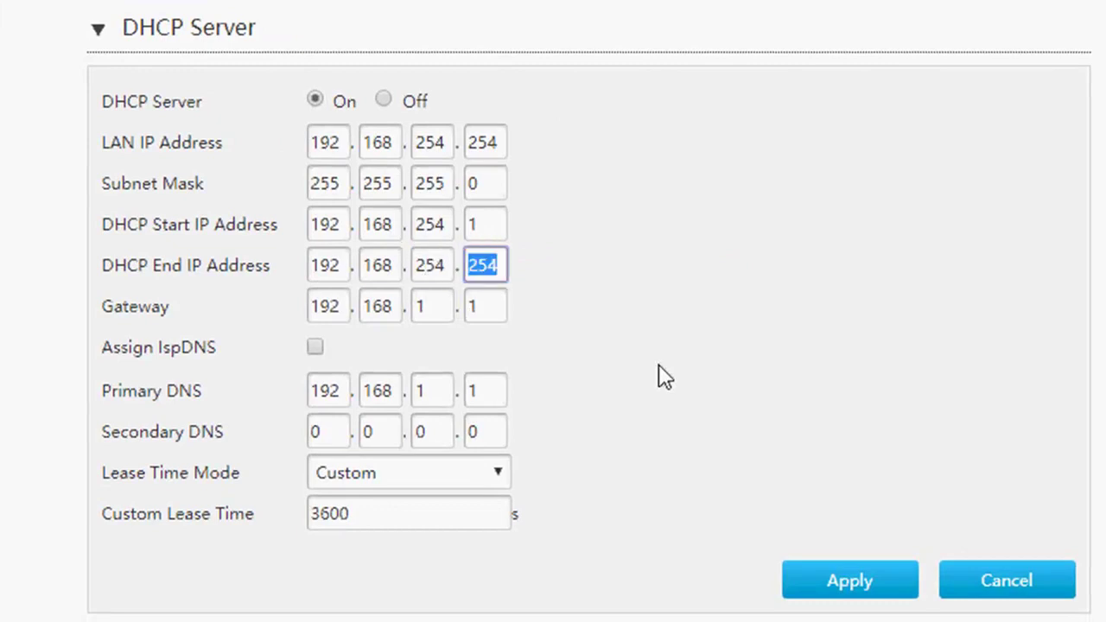
click(664, 376)
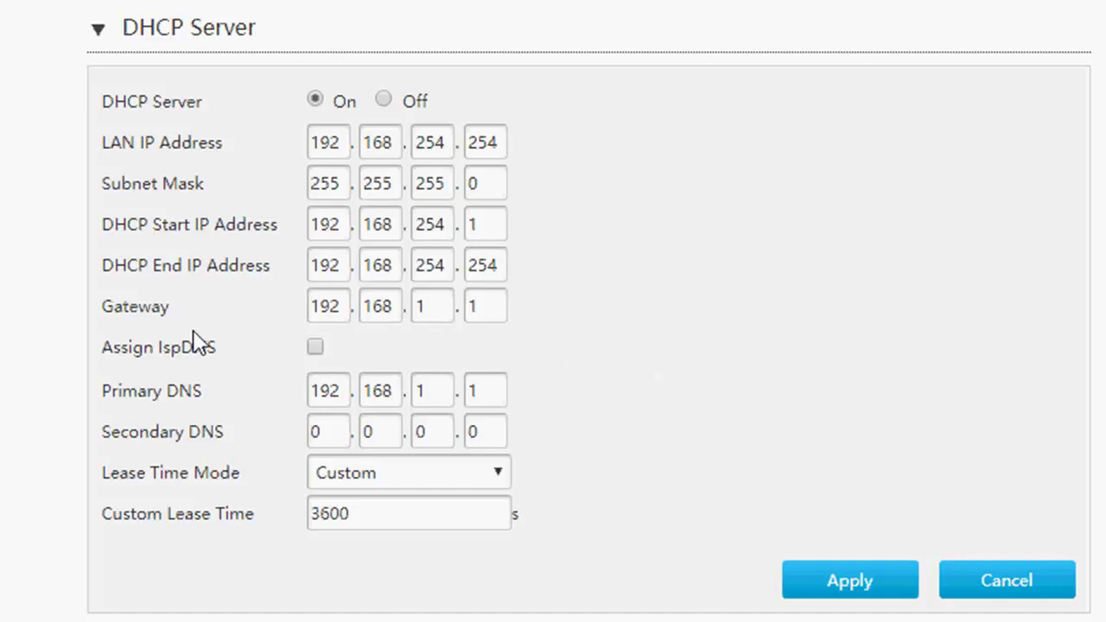
click(439, 309)
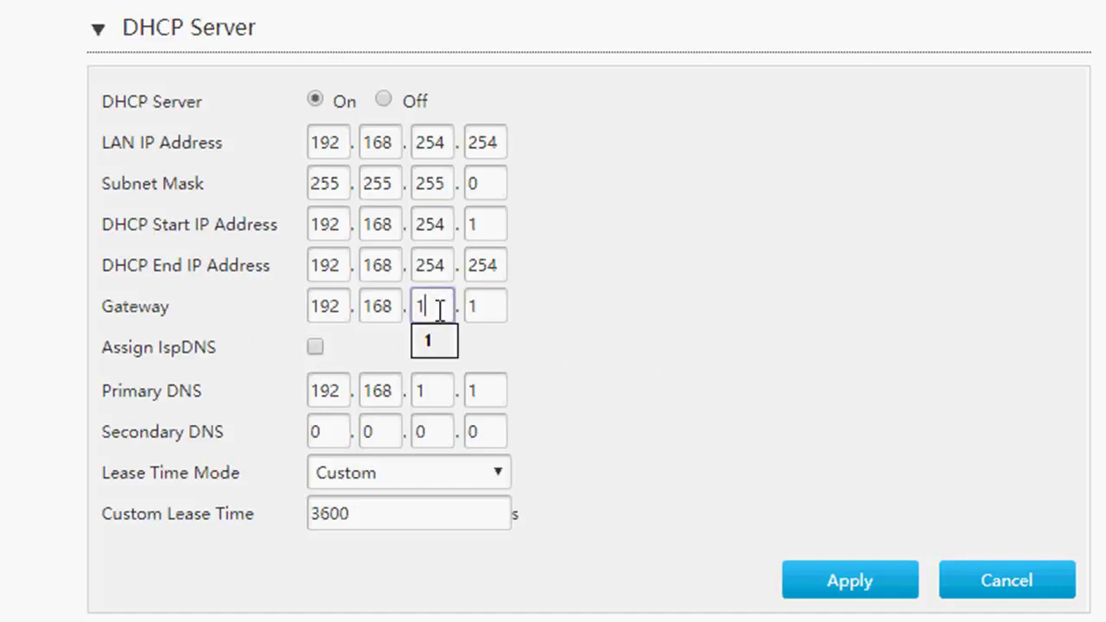
key(BackSpace)
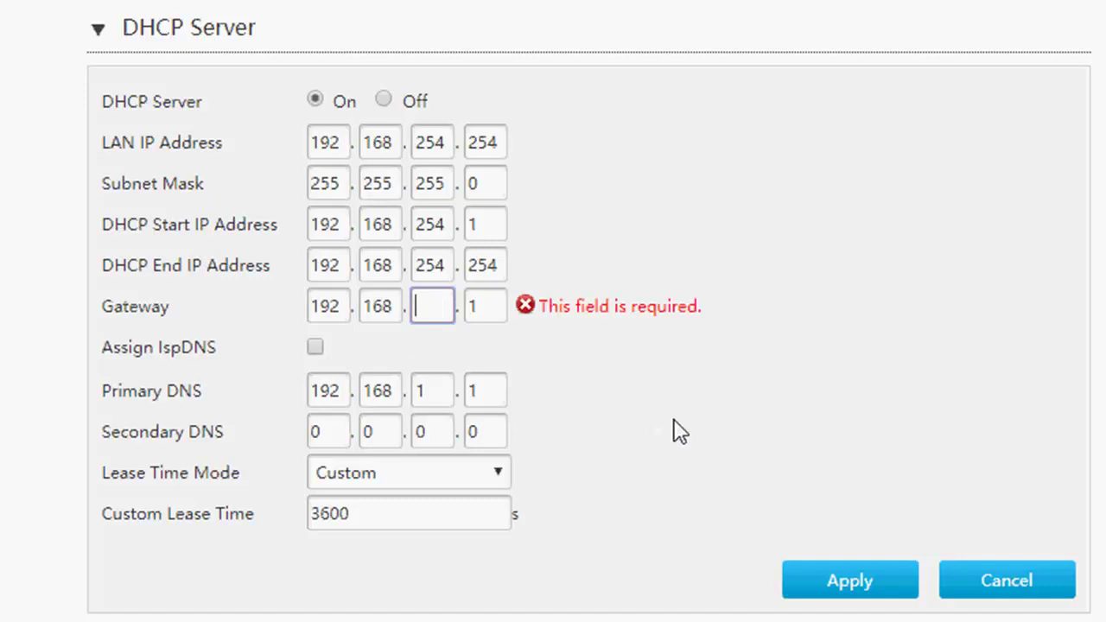
text(254.)
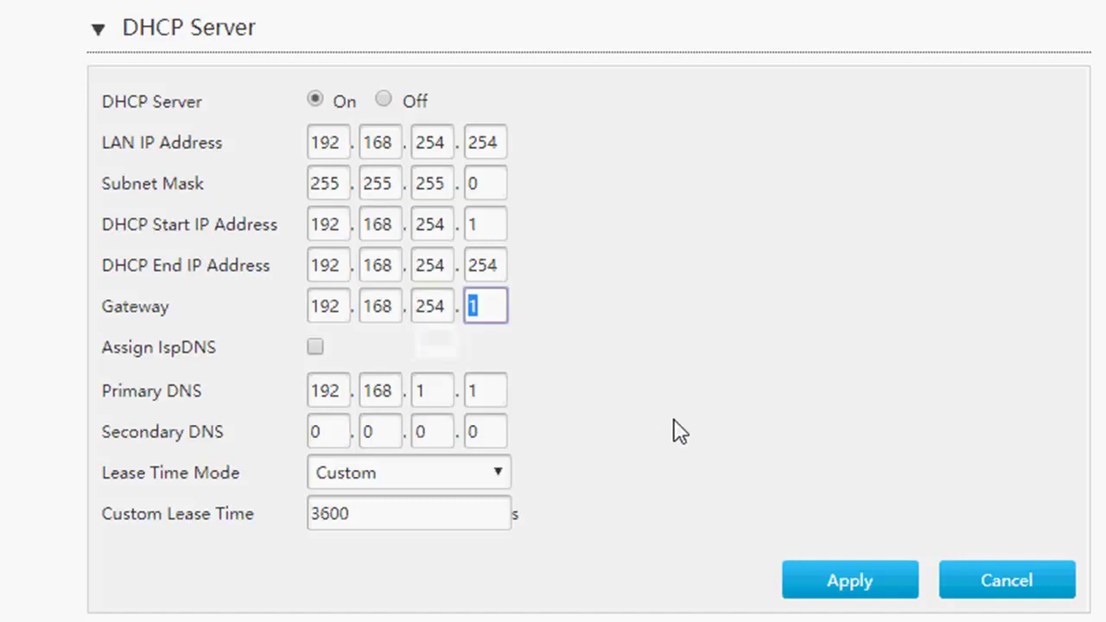
text(2)
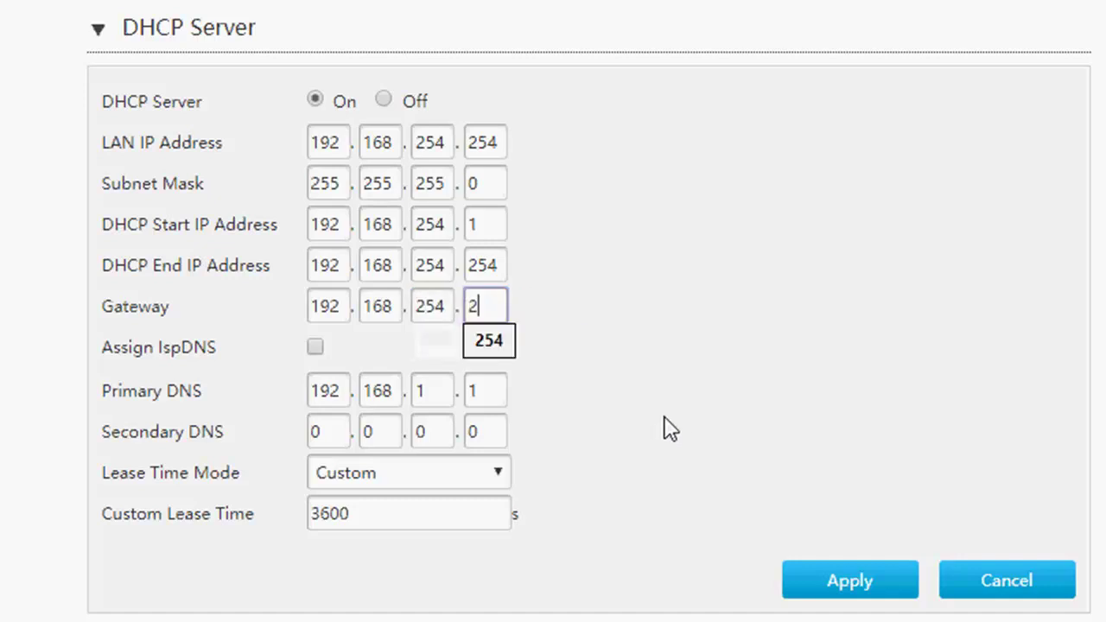
text(54)
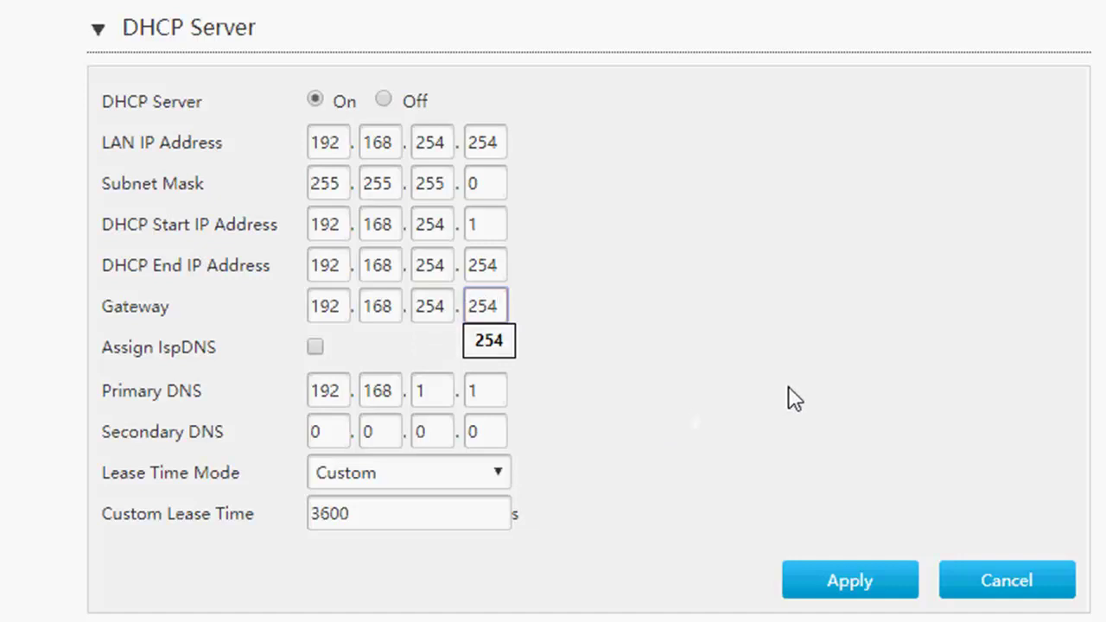
click(784, 394)
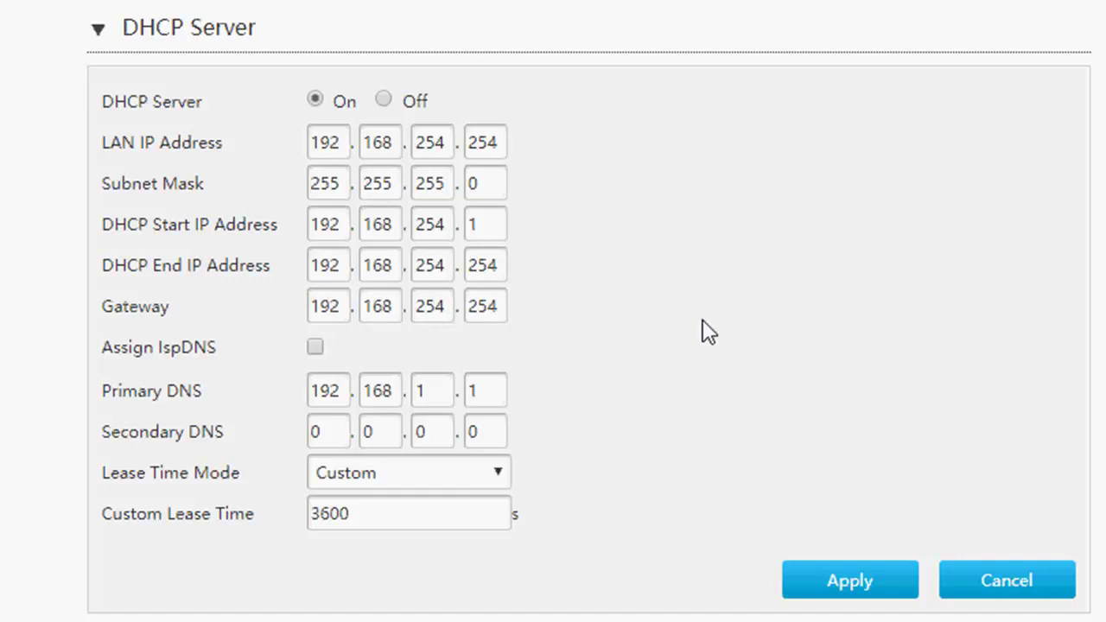
- Turn the DHCP server off and apply the DHCP Server settings with the new LAN addressing
click(856, 585)
click(384, 100)
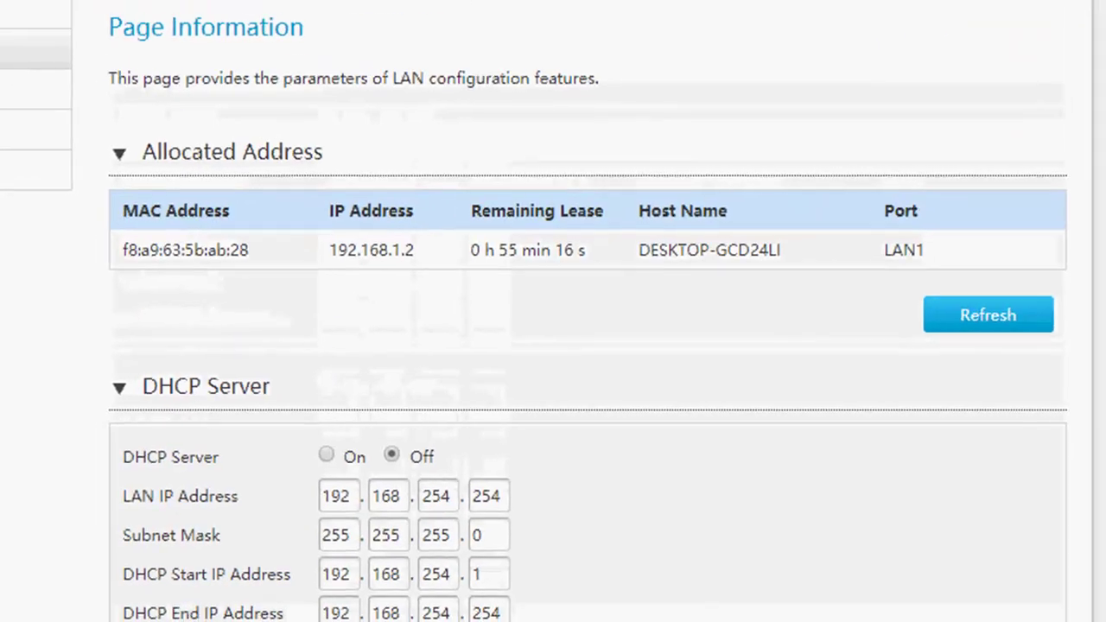
scroll(579, 291, down, 4)
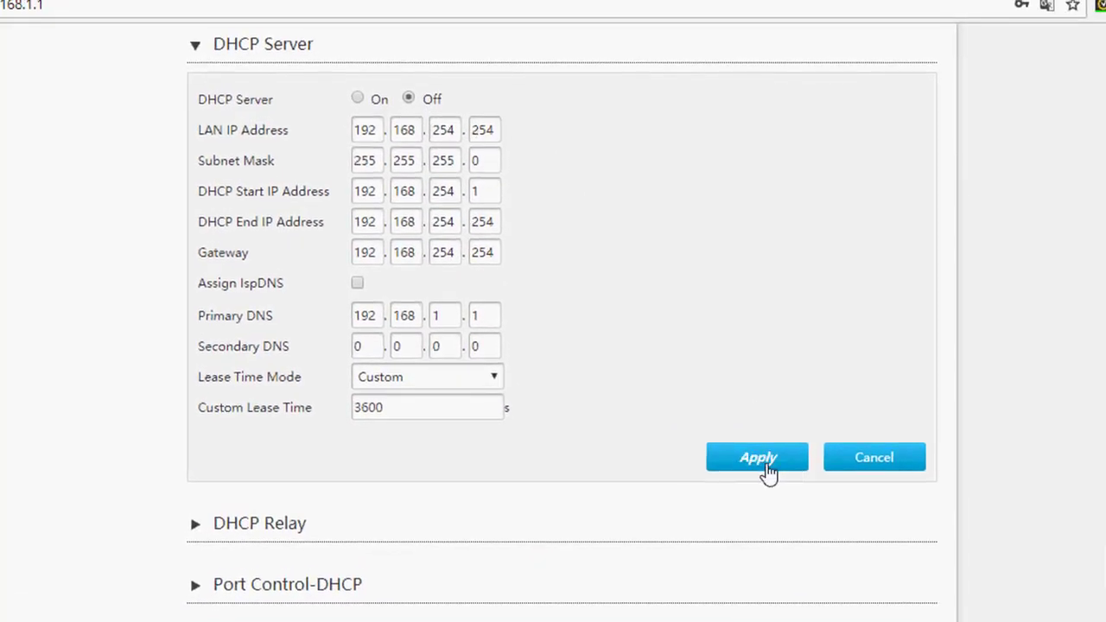
click(764, 469)
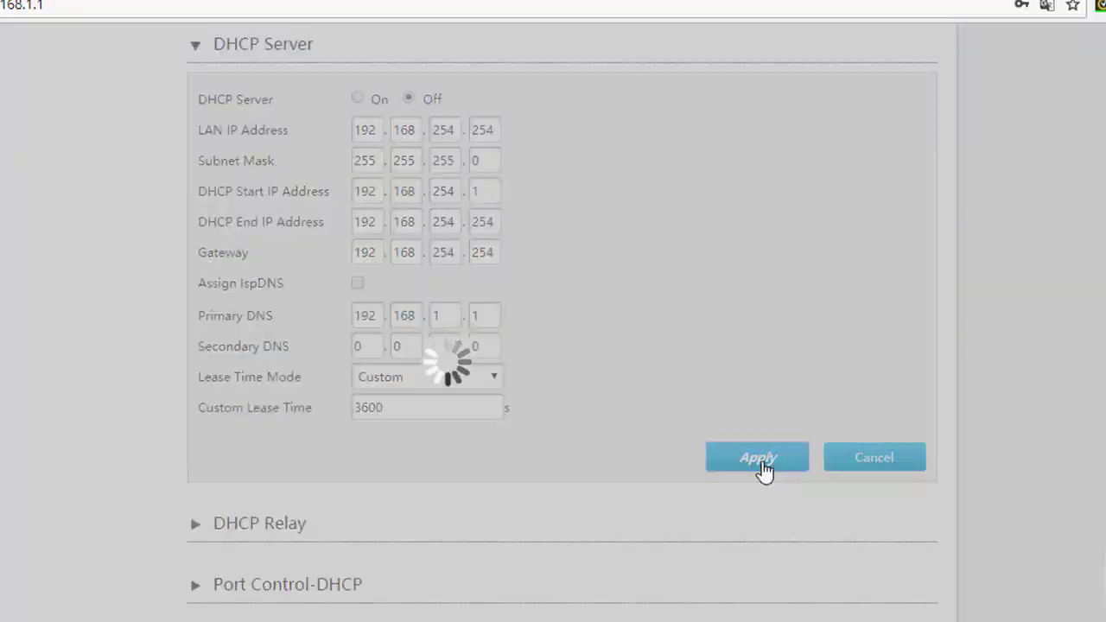